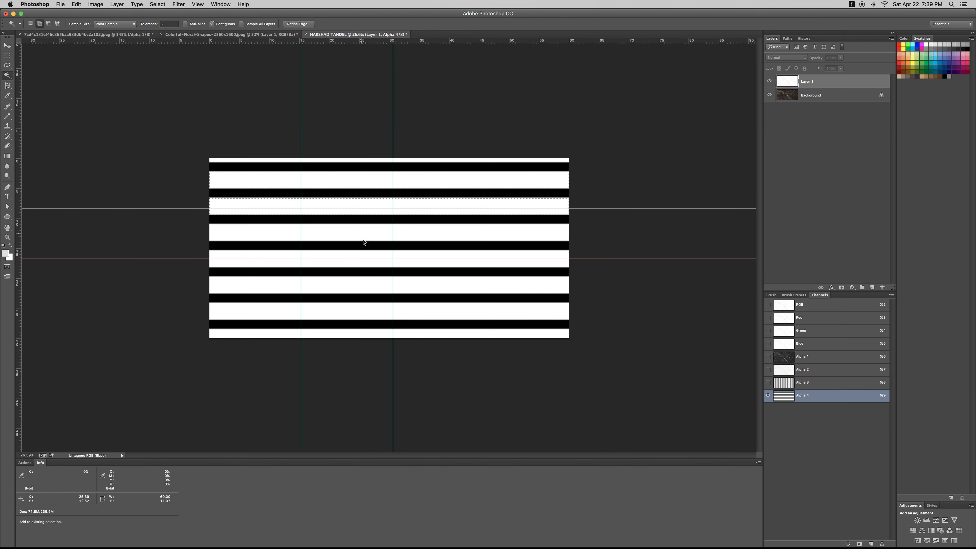
Add the last white stripes to the selection and fill them grey in a new Alpha 5 channel
{"action": "left_click", "coordinate": [368, 257]}
{"action": "left_click", "coordinate": [371, 284]}
{"action": "left_click", "coordinate": [373, 314]}
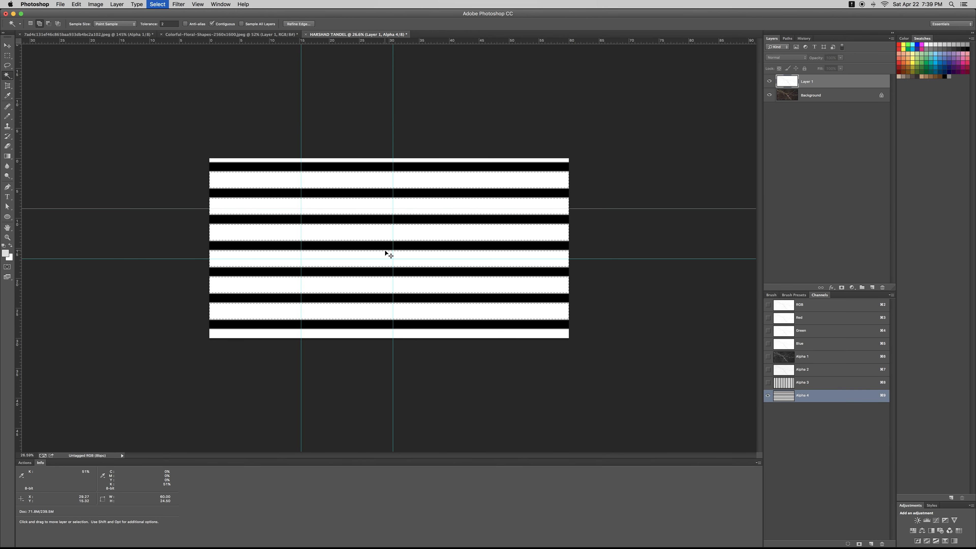
{"action": "left_click", "coordinate": [859, 544]}
{"action": "key", "text": "alt+BackSpace"}
{"action": "key", "text": "super+d"}
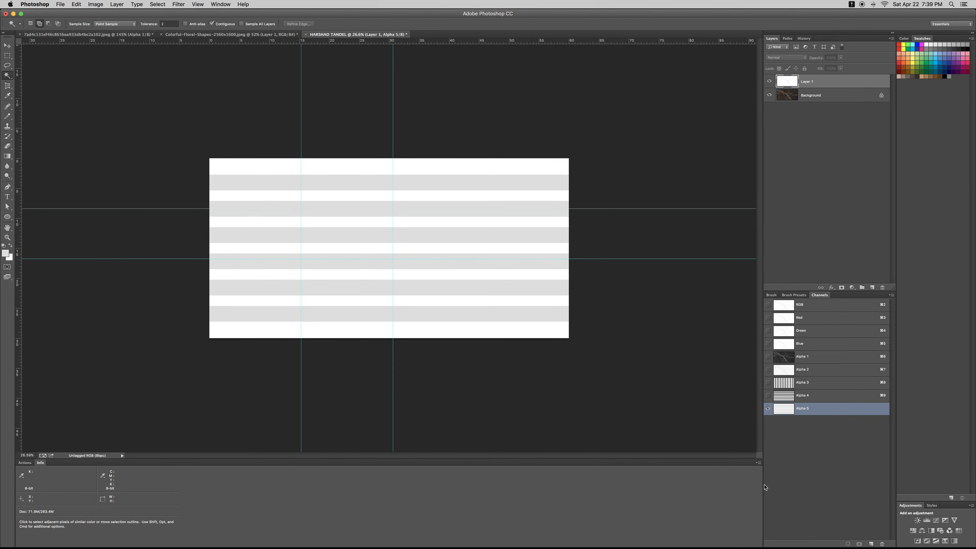
Select the six grey stripes and try moving them up, then cancel and deselect
{"action": "left_click", "coordinate": [330, 184]}
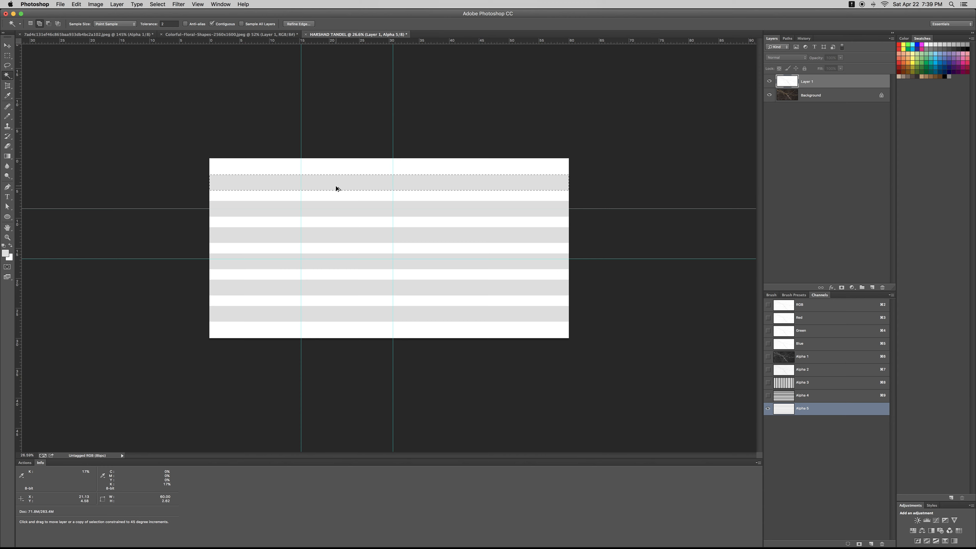
{"action": "left_click", "coordinate": [335, 210], "text": "shift"}
{"action": "left_click", "coordinate": [336, 236], "text": "shift"}
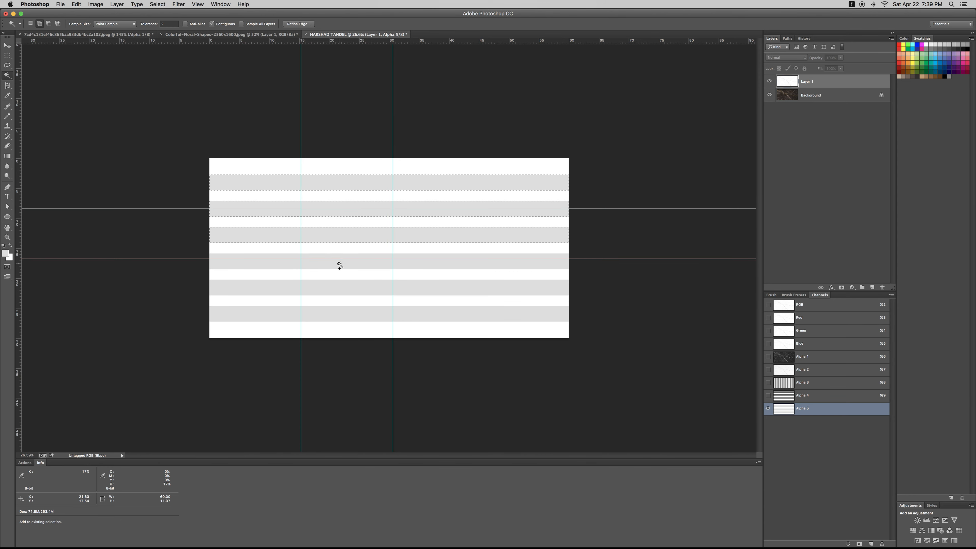
{"action": "left_click", "coordinate": [339, 265], "text": "shift"}
{"action": "left_click", "coordinate": [353, 288], "text": "shift"}
{"action": "left_click", "coordinate": [371, 318], "text": "shift"}
{"action": "key", "text": "super+t"}
{"action": "left_click_drag", "start_coordinate": [424, 271], "coordinate": [425, 249]}
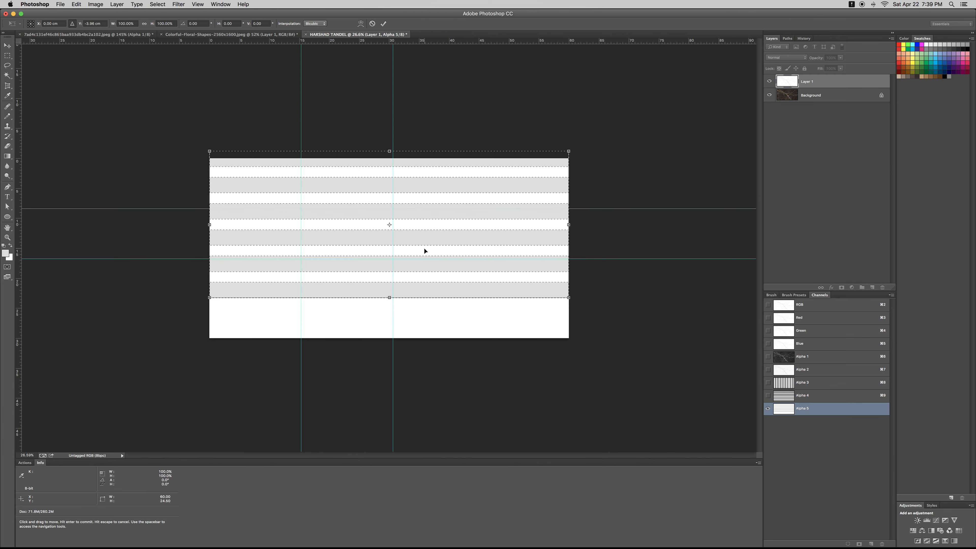
{"action": "key", "text": "Escape"}
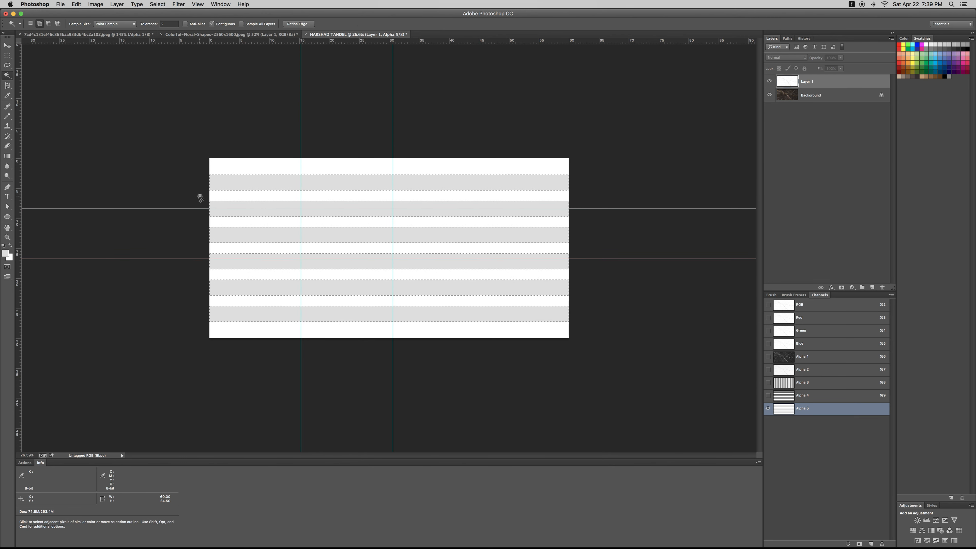
{"action": "key", "text": "super+d"}
Test-move the first grey stripe, undo it, and return to the full-colour marble view
{"action": "left_click", "coordinate": [324, 181]}
{"action": "left_click_drag", "start_coordinate": [323, 181], "coordinate": [325, 334]}
{"action": "key", "text": "super+z"}
{"action": "key", "text": "super+d"}
{"action": "right_click", "coordinate": [328, 185]}
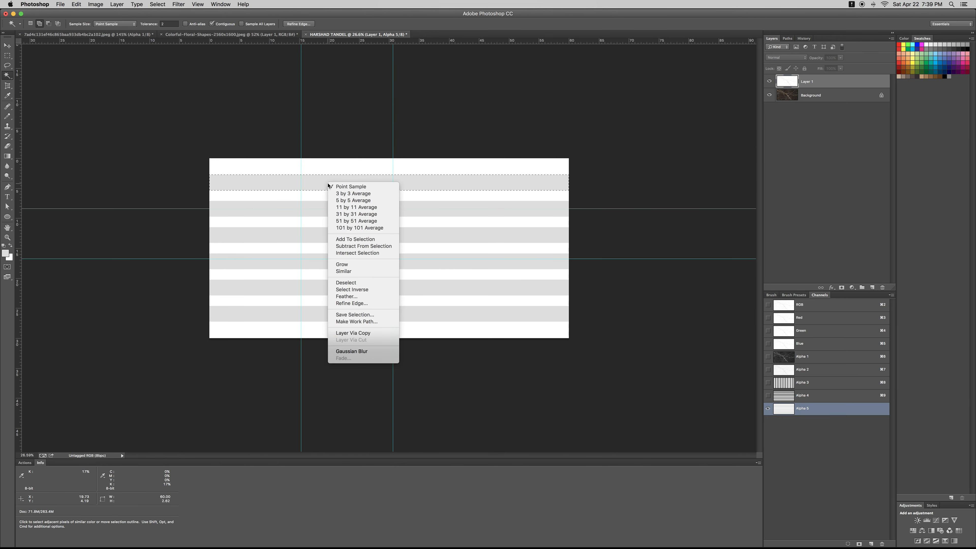
{"action": "left_click", "coordinate": [328, 186]}
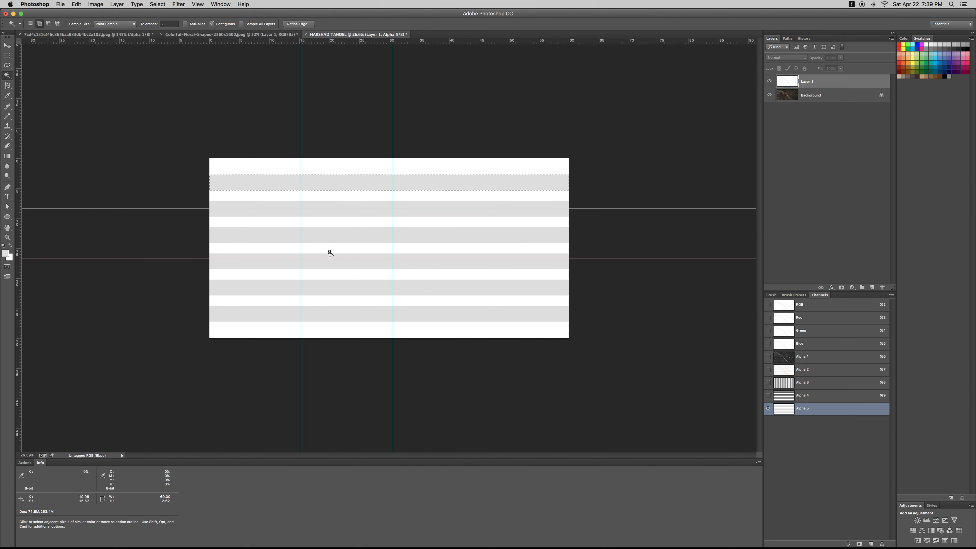
{"action": "key", "text": "super+d"}
{"action": "right_click", "coordinate": [402, 320]}
{"action": "left_click", "coordinate": [438, 407]}
{"action": "key", "text": "super+2"}
{"action": "key", "text": "z"}
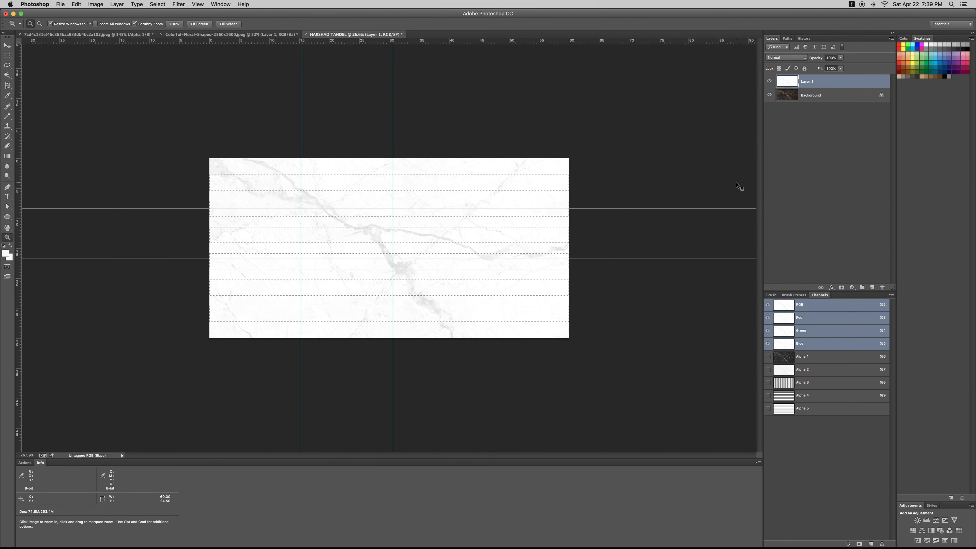
{"action": "key", "text": "ctrl+Tab"}
{"action": "key", "text": "ctrl+Tab"}
{"action": "key", "text": "ctrl+shift+Tab"}
{"action": "key", "text": "super+a"}
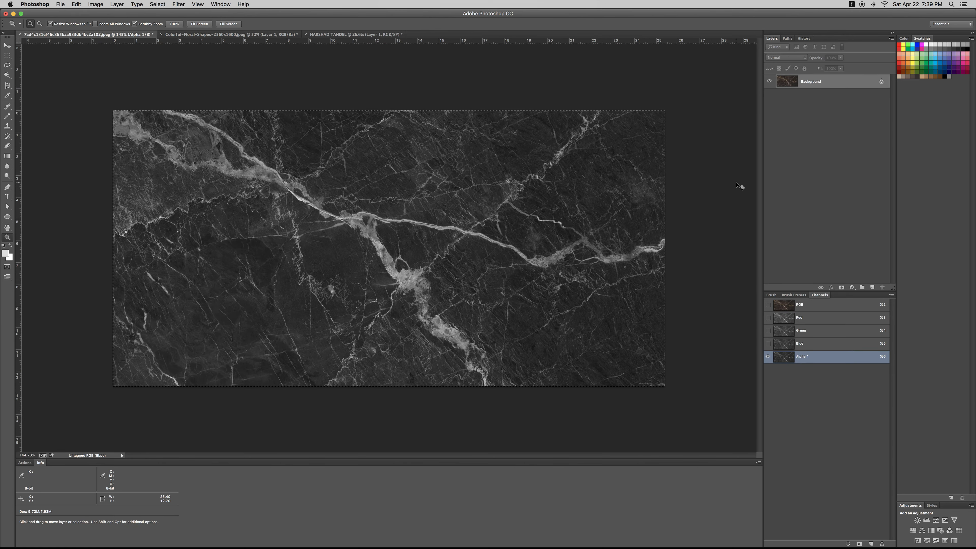
{"action": "key", "text": "ctrl+shift+Tab"}
{"action": "key", "text": "ctrl+shift+Tab"}
{"action": "key", "text": "ctrl+Tab"}
Inspect the Alpha 4, Alpha 1 and Alpha 5 channels, then return to Layer 1's colour composite
{"action": "left_click", "coordinate": [795, 399]}
{"action": "left_click", "coordinate": [797, 358]}
{"action": "key", "text": "super+a"}
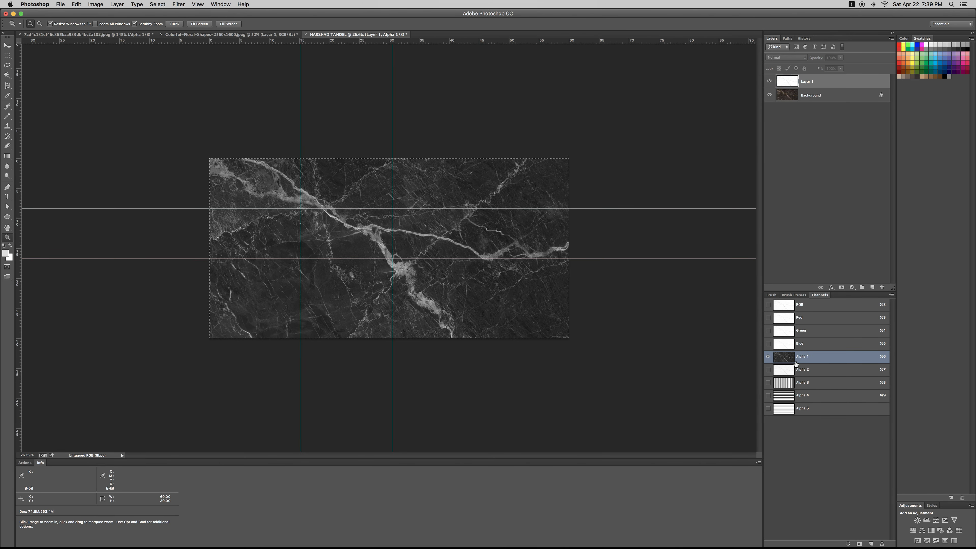
{"action": "key", "text": "super+2"}
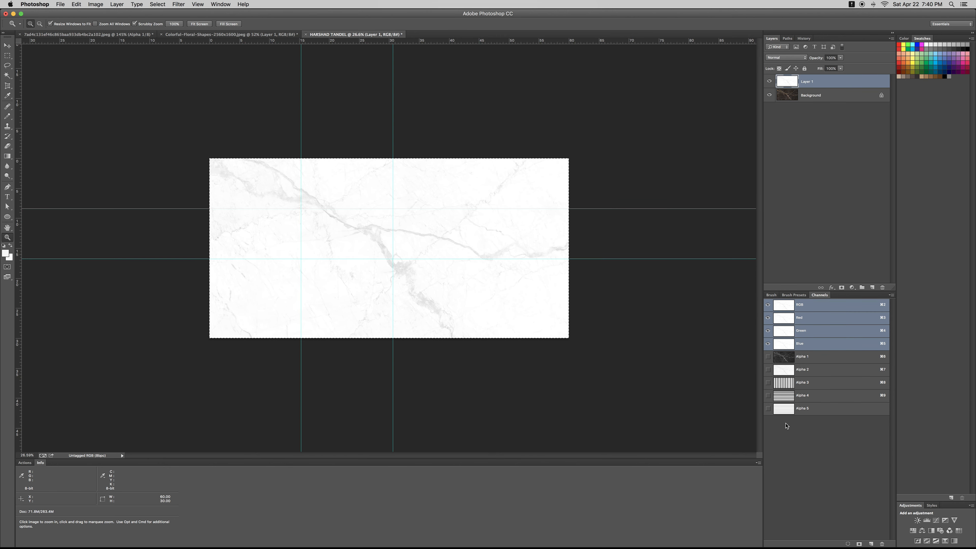
{"action": "left_click", "coordinate": [780, 408]}
{"action": "key", "text": "w"}
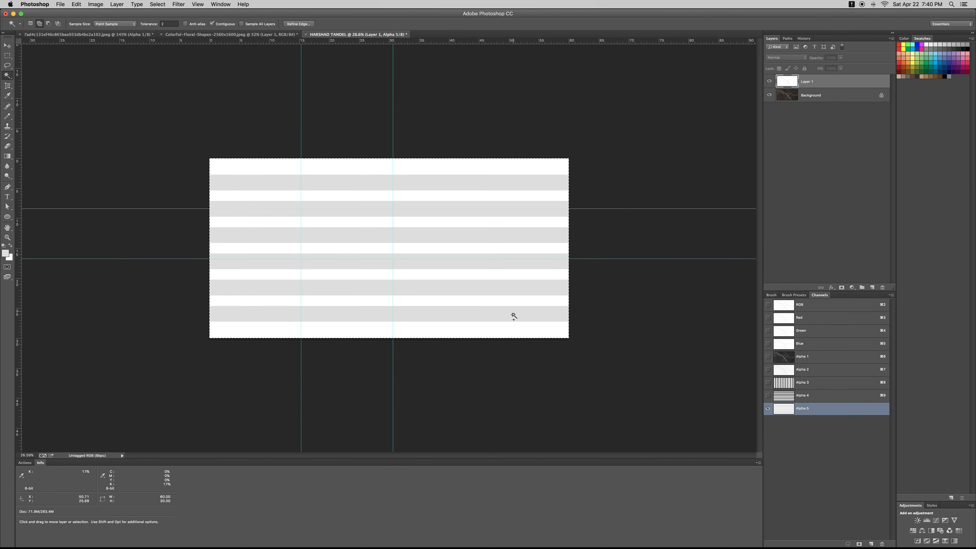
{"action": "left_click", "coordinate": [514, 314]}
{"action": "right_click", "coordinate": [514, 314]}
{"action": "left_click", "coordinate": [532, 417]}
{"action": "right_click", "coordinate": [440, 314]}
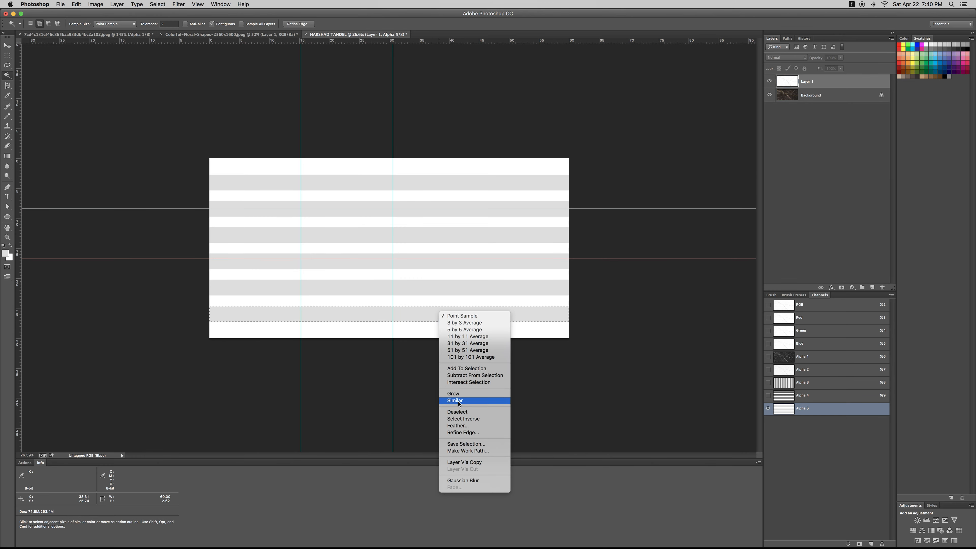
{"action": "left_click", "coordinate": [459, 402]}
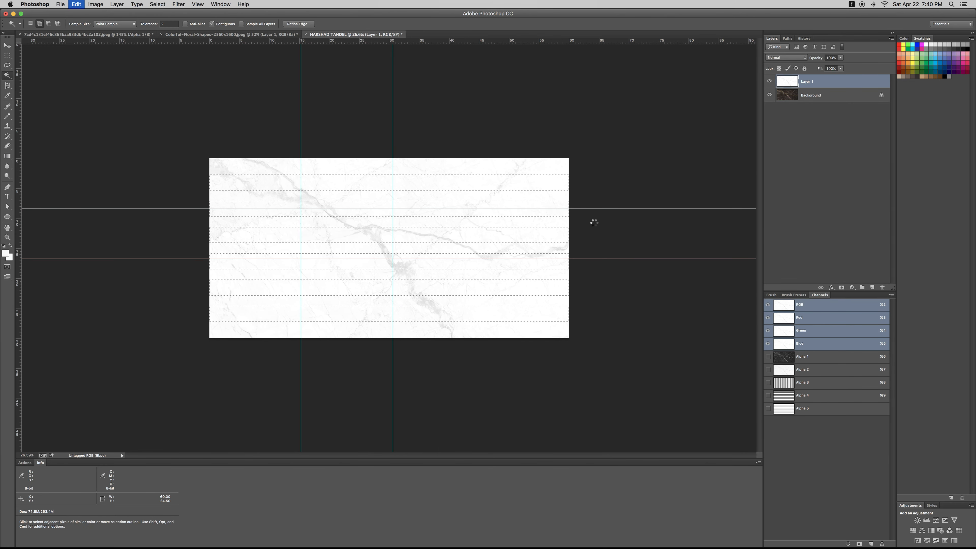
Paste the marble into the stripe selection, try a horizontal flip and cancel it, then zoom in
{"action": "key", "text": "alt+shift+super+v"}
{"action": "key", "text": "super+semicolon"}
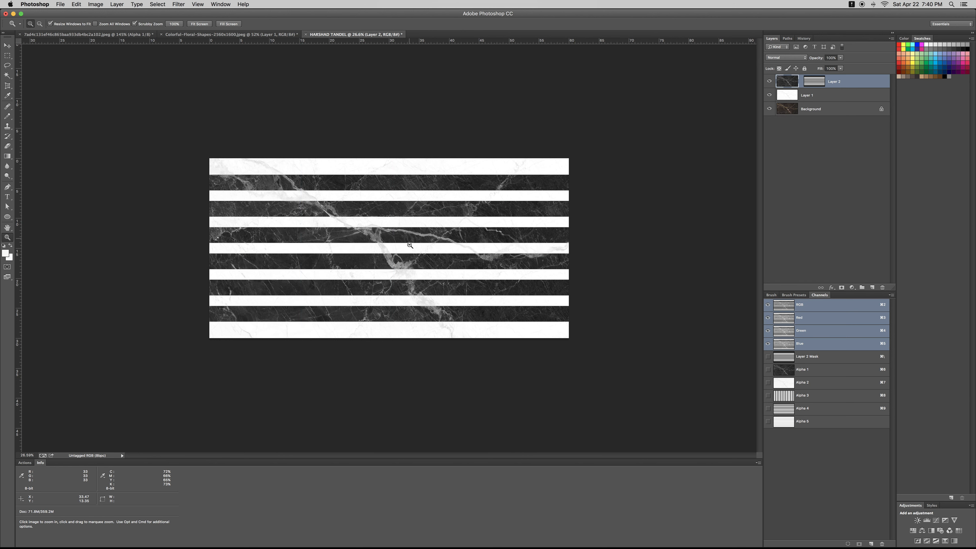
{"action": "key", "text": "super+t"}
{"action": "right_click", "coordinate": [399, 222]}
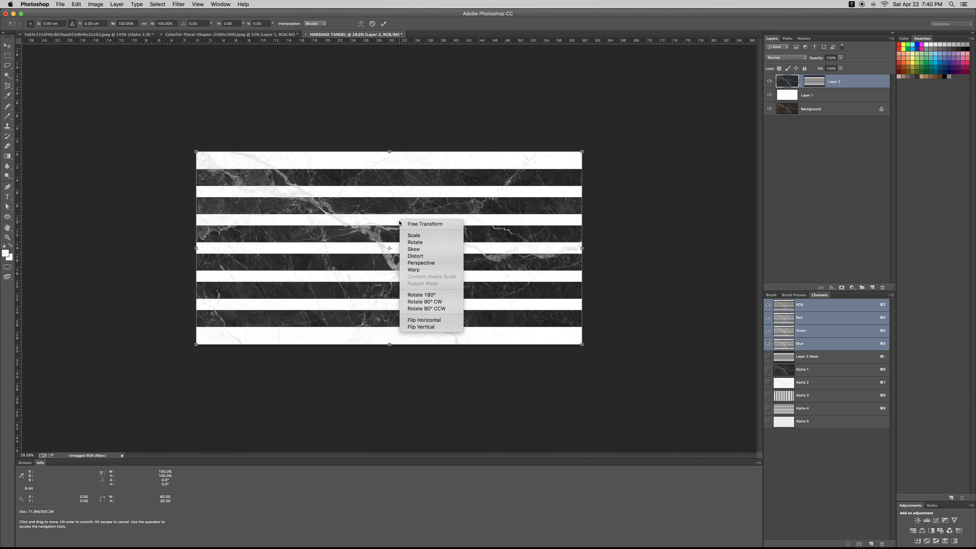
{"action": "left_click", "coordinate": [422, 320]}
{"action": "key", "text": "Escape"}
{"action": "key", "text": "z"}
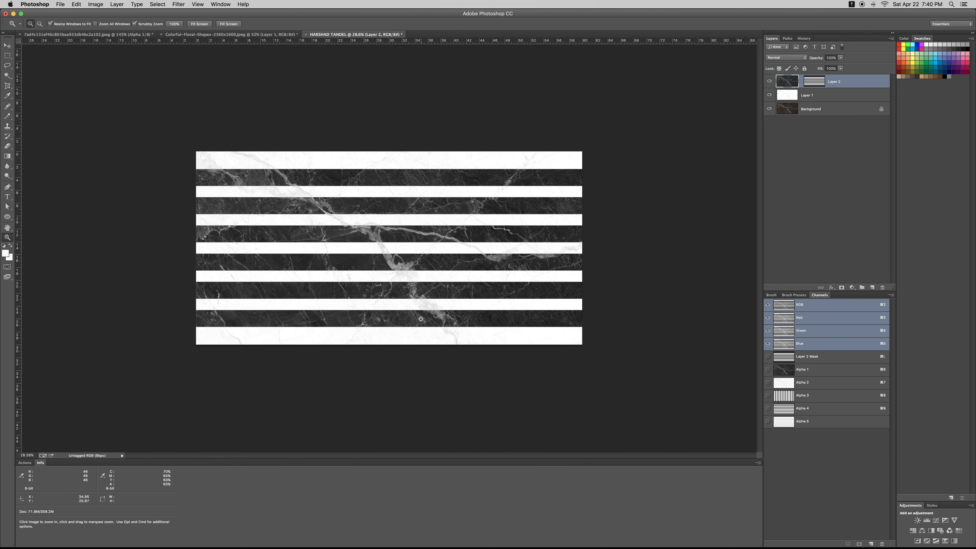
{"action": "left_click_drag", "start_coordinate": [363, 294], "coordinate": [408, 251]}
{"action": "key", "text": "super+semicolon"}
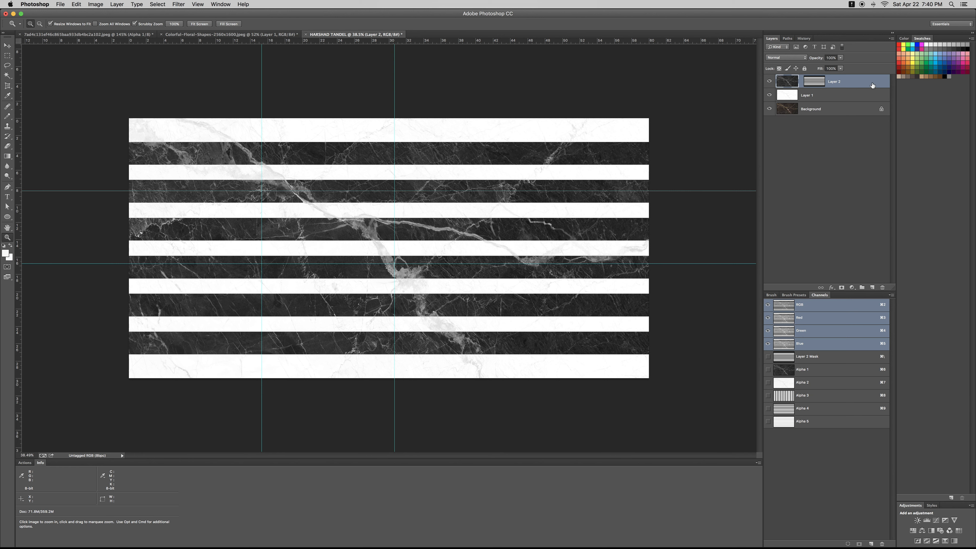
{"action": "left_click", "coordinate": [803, 423]}
Select the four white stripes in the Alpha 5 channel with the Magic Wand
{"action": "key", "text": "w"}
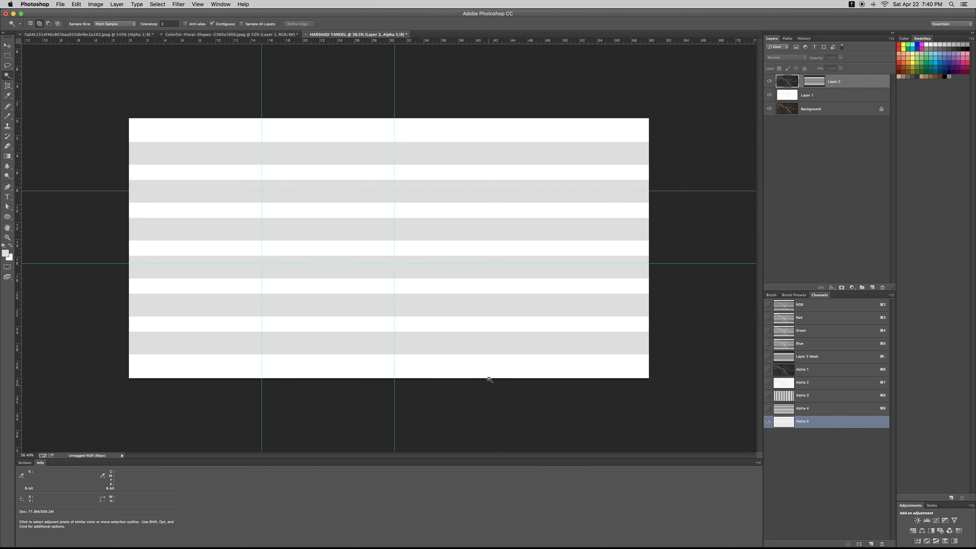
{"action": "left_click", "coordinate": [487, 372]}
{"action": "left_click", "coordinate": [475, 287]}
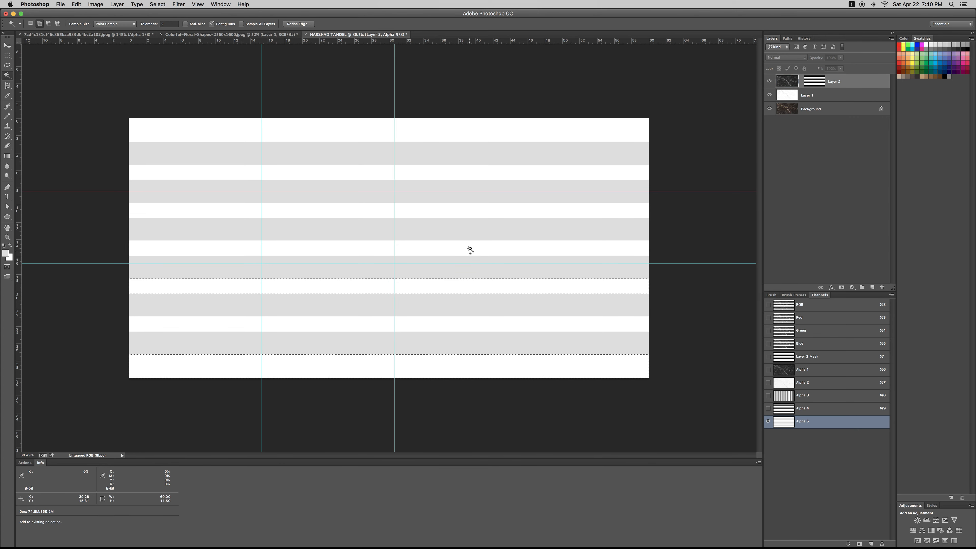
{"action": "left_click", "coordinate": [467, 212]}
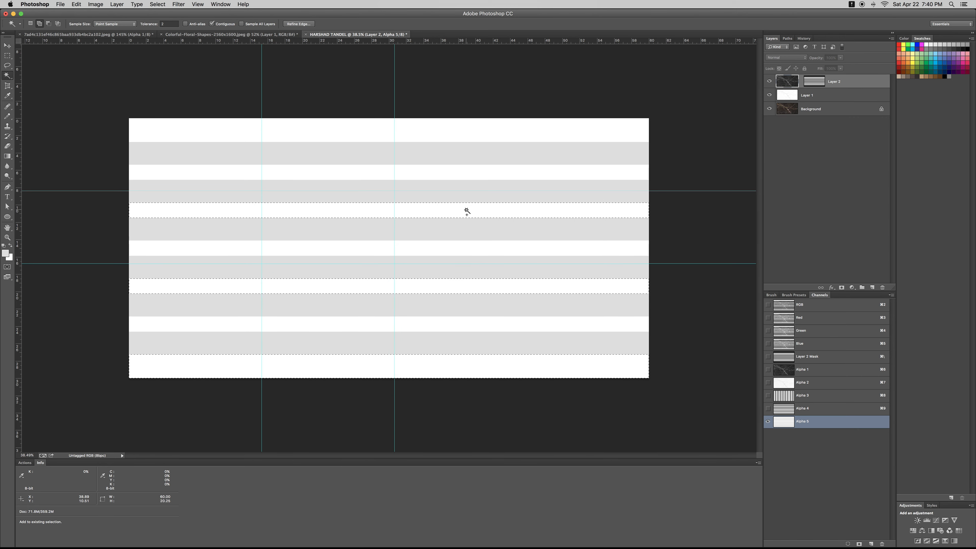
{"action": "left_click", "coordinate": [455, 132]}
{"action": "key", "text": "super+2"}
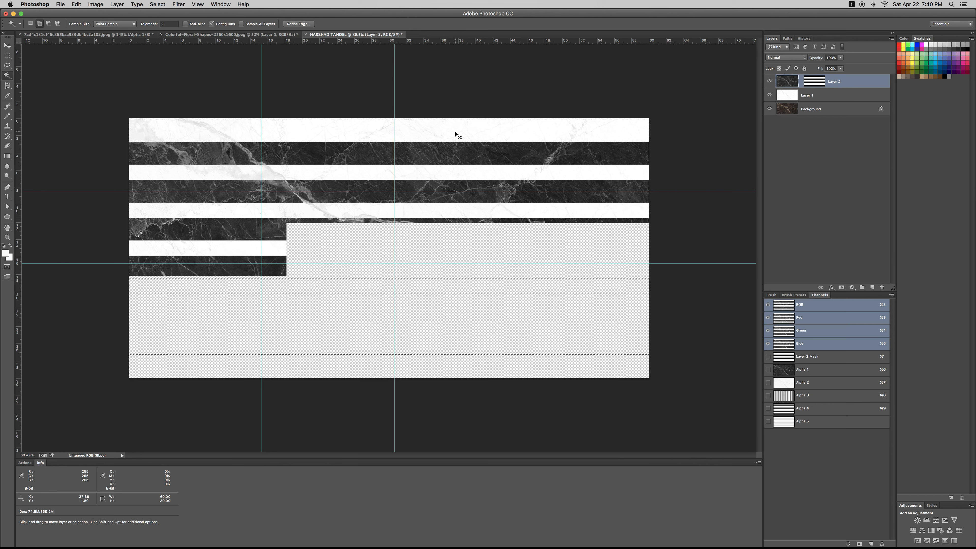
{"action": "key", "text": "ctrl+Tab"}
{"action": "key", "text": "ctrl+Tab"}
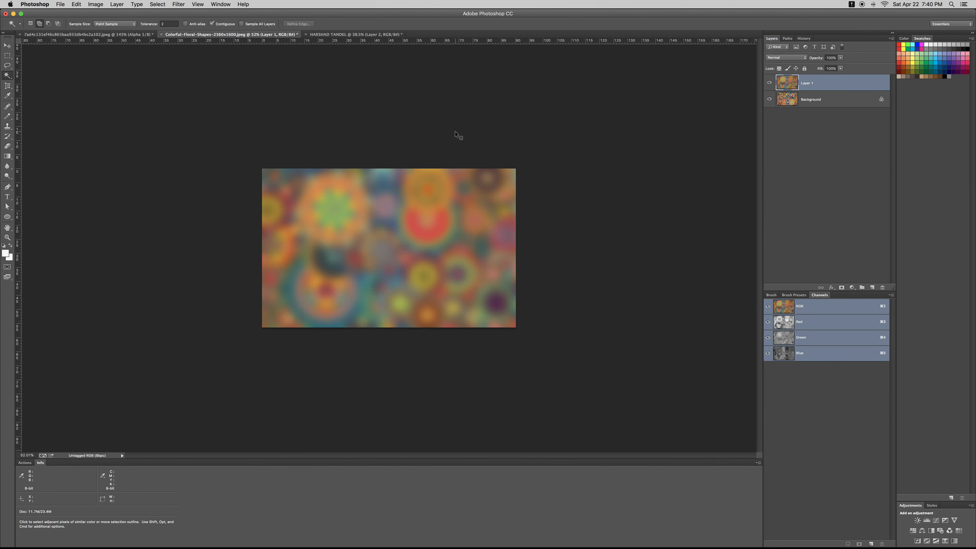
{"action": "key", "text": "ctrl+Tab"}
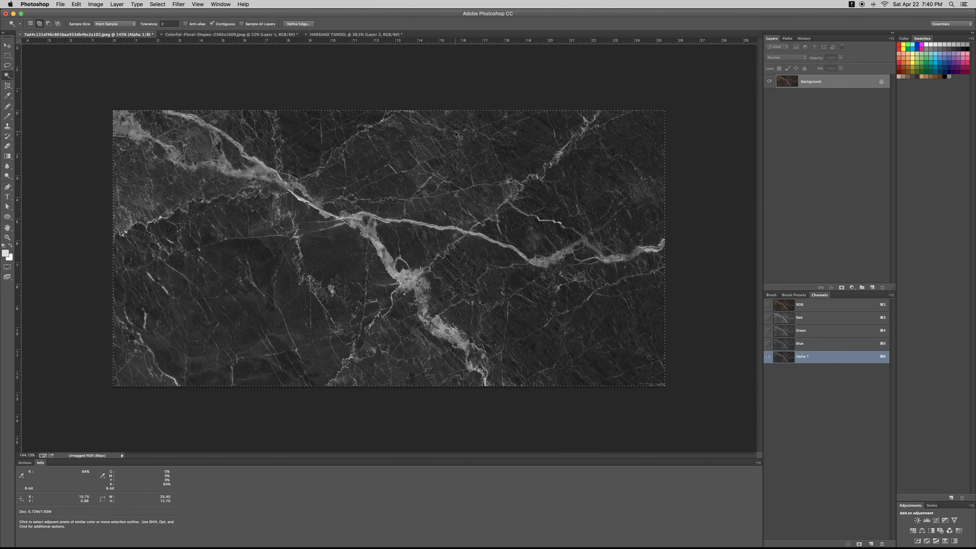
{"action": "key", "text": "ctrl+Tab"}
{"action": "key", "text": "super+alt+shift+v"}
Scale the floral layer to about 179%, fit its top and bottom edges, and zoom to the banner
{"action": "key", "text": "z"}
{"action": "key", "text": "super+t"}
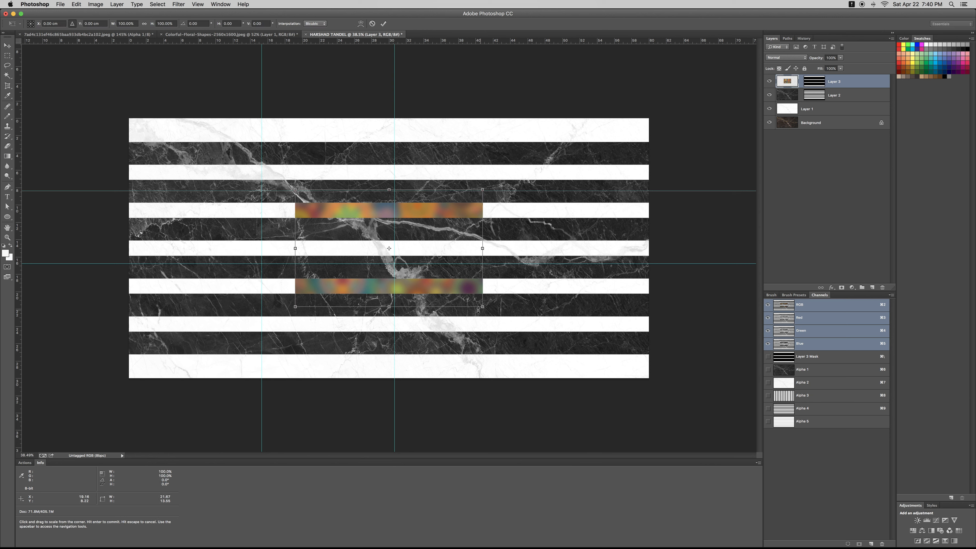
{"action": "left_click_drag", "start_coordinate": [483, 306], "coordinate": [670, 383]}
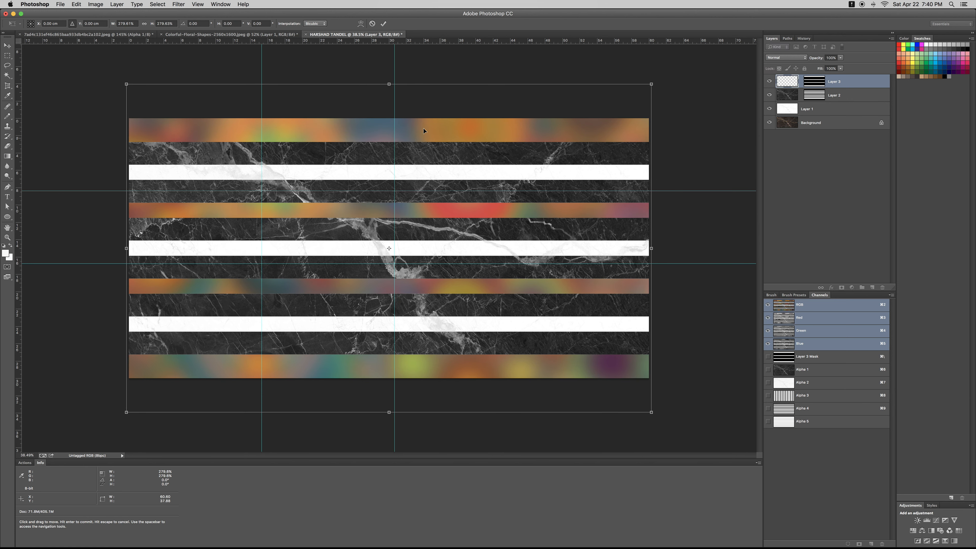
{"action": "left_click_drag", "start_coordinate": [389, 85], "coordinate": [390, 118]}
{"action": "left_click_drag", "start_coordinate": [390, 410], "coordinate": [398, 358]}
{"action": "key", "text": "Return"}
{"action": "key", "text": "z"}
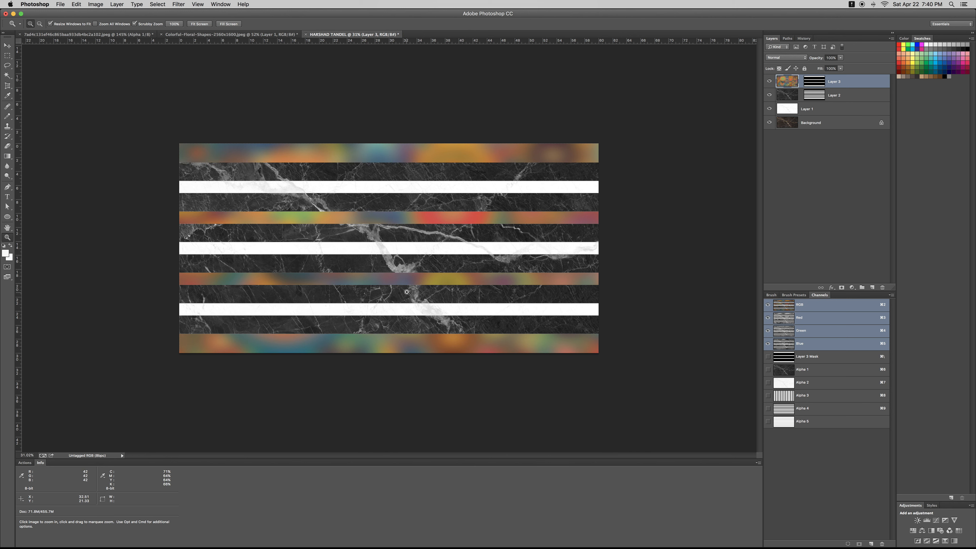
{"action": "left_click_drag", "start_coordinate": [432, 252], "coordinate": [372, 275]}
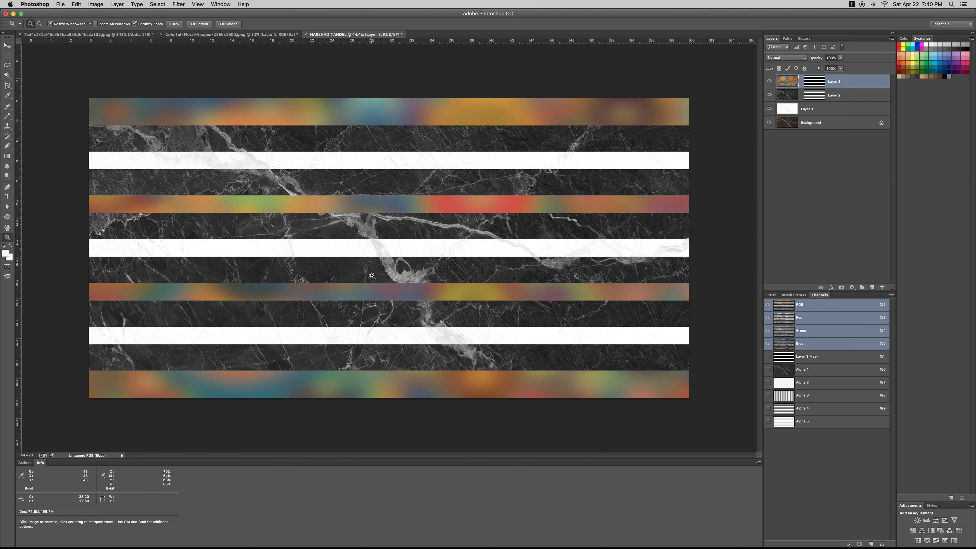
{"action": "left_click", "coordinate": [870, 544]}
Fill the new channel with the damask pattern and zoom in to inspect it
{"action": "key", "text": "i"}
{"action": "key", "text": "shift+BackSpace"}
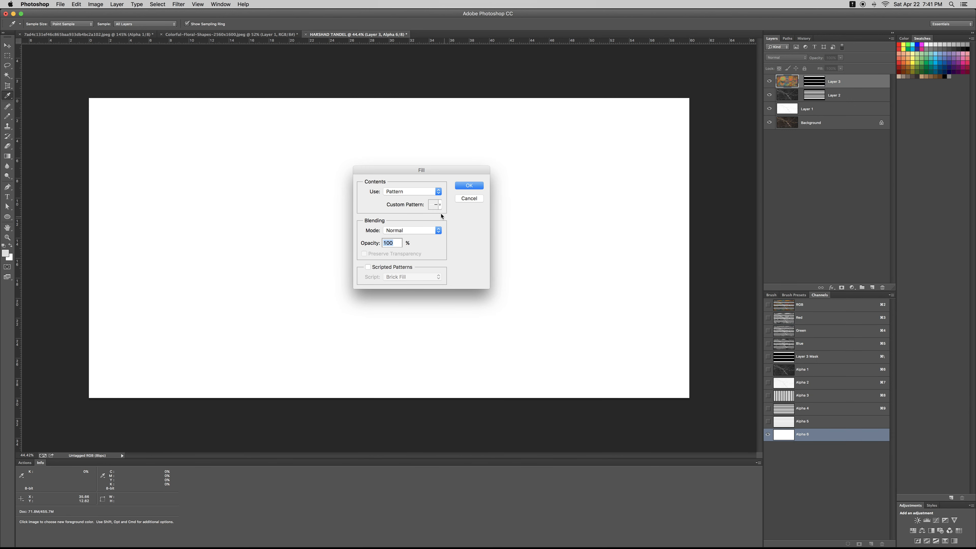
{"action": "left_click", "coordinate": [439, 204]}
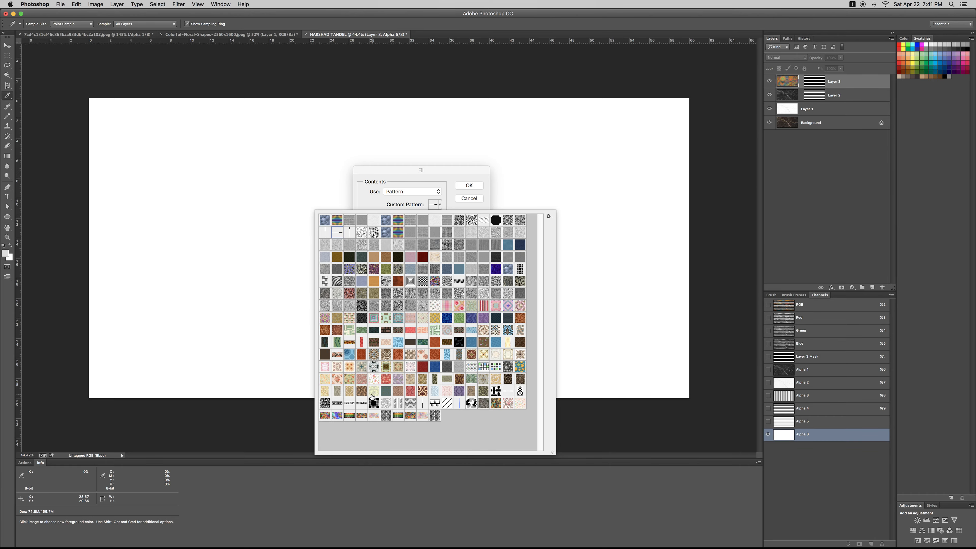
{"action": "double_click", "coordinate": [362, 391]}
{"action": "key", "text": "Return"}
{"action": "key", "text": "z"}
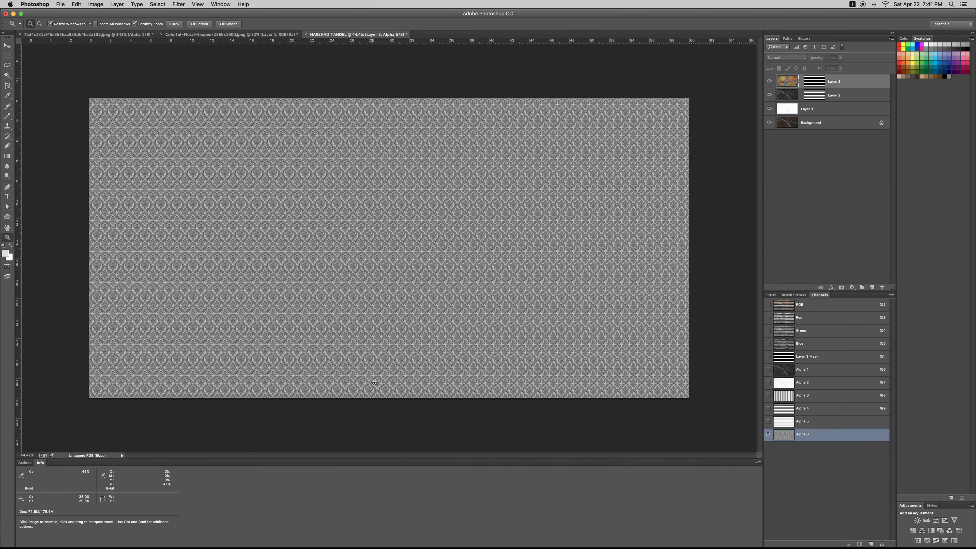
{"action": "left_click_drag", "start_coordinate": [392, 378], "coordinate": [483, 352]}
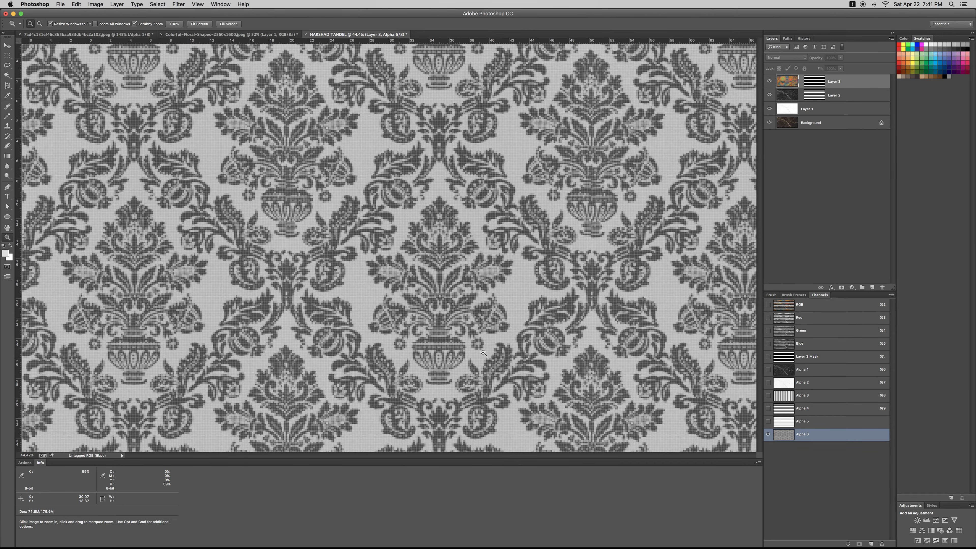
Refill the channel with the herringbone pattern instead and zoom back out
{"action": "key", "text": "shift+F5"}
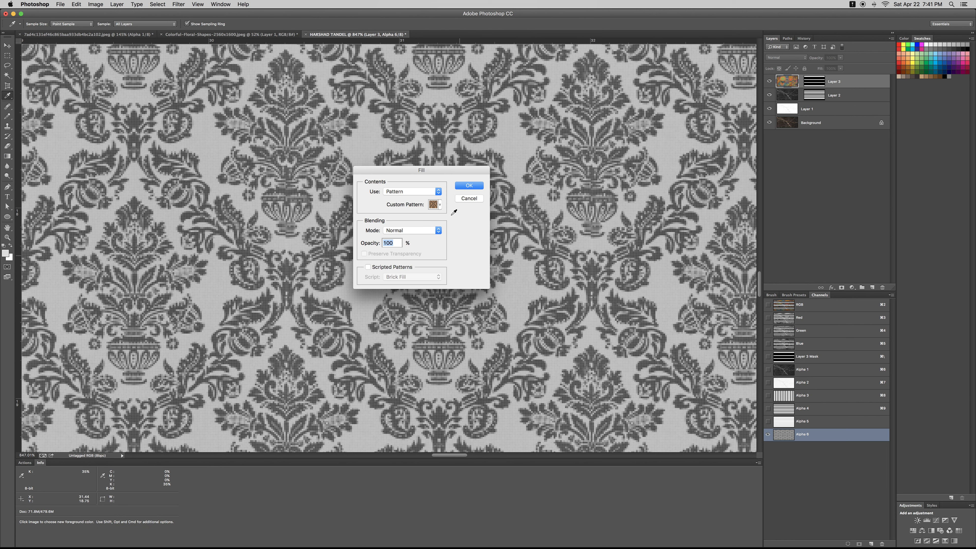
{"action": "left_click", "coordinate": [437, 205]}
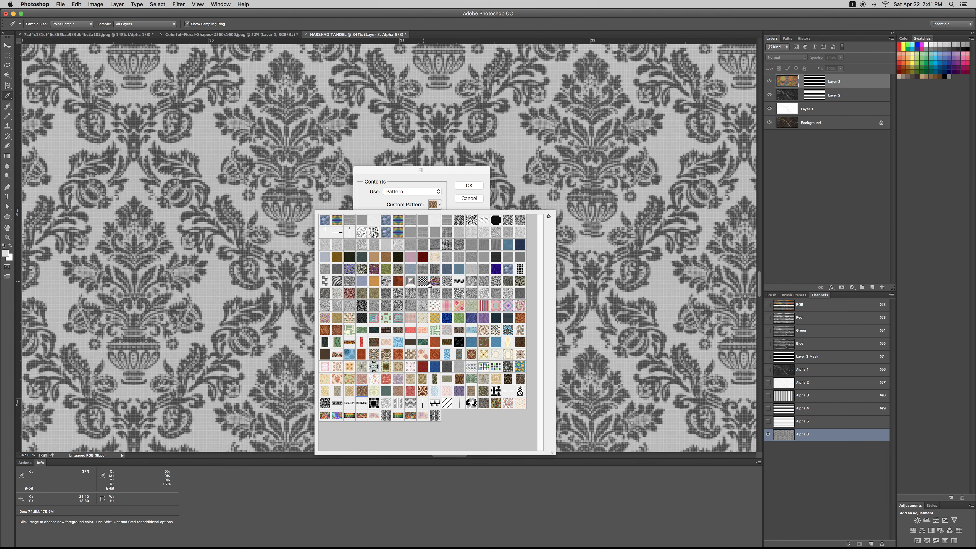
{"action": "double_click", "coordinate": [459, 283]}
{"action": "key", "text": "Return"}
{"action": "key", "text": "super+0"}
Fill the channel with the black-and-white floral pattern and load it as a selection
{"action": "key", "text": "shift+F5"}
{"action": "left_click", "coordinate": [437, 204]}
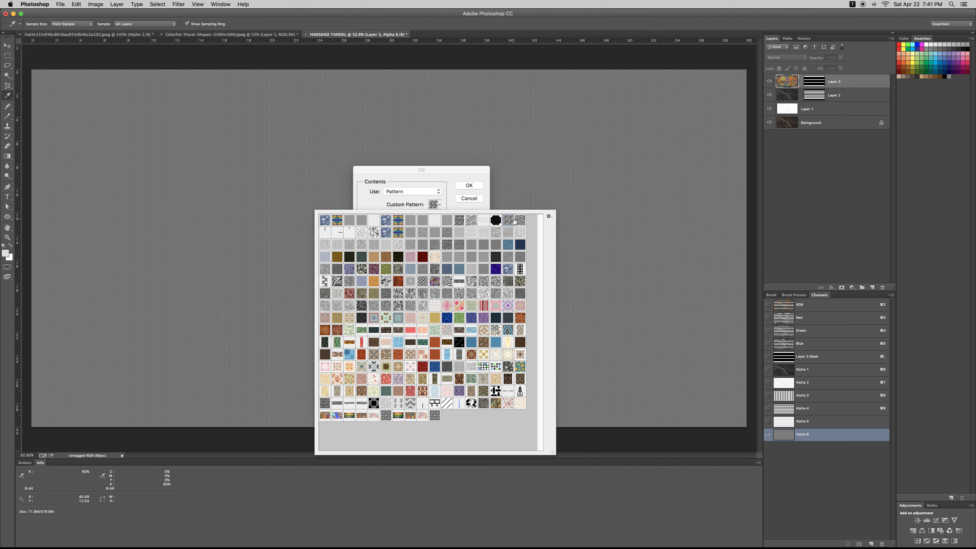
{"action": "double_click", "coordinate": [515, 221]}
{"action": "key", "text": "Return"}
{"action": "key", "text": "z"}
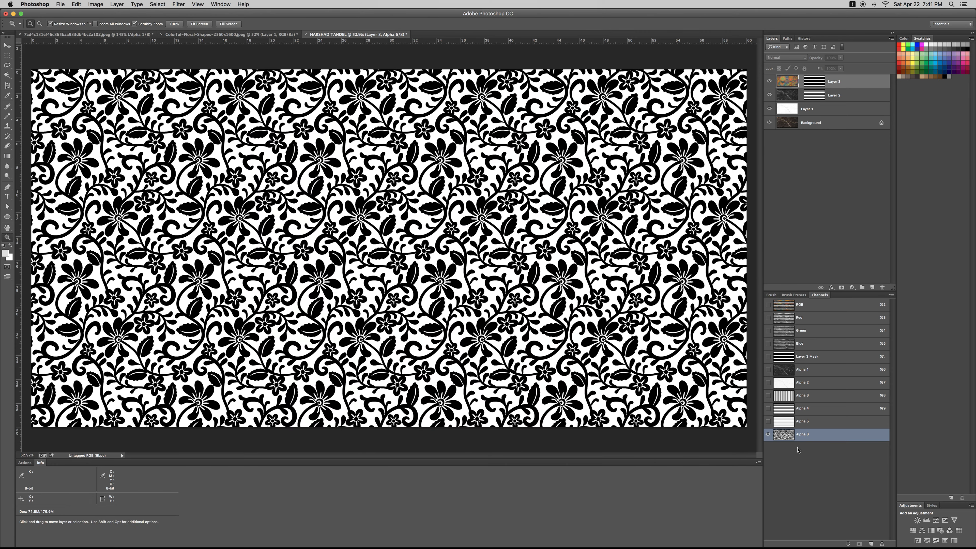
{"action": "left_click", "coordinate": [784, 435], "text": "super"}
{"action": "key", "text": "super+minus"}
{"action": "left_click", "coordinate": [834, 81]}
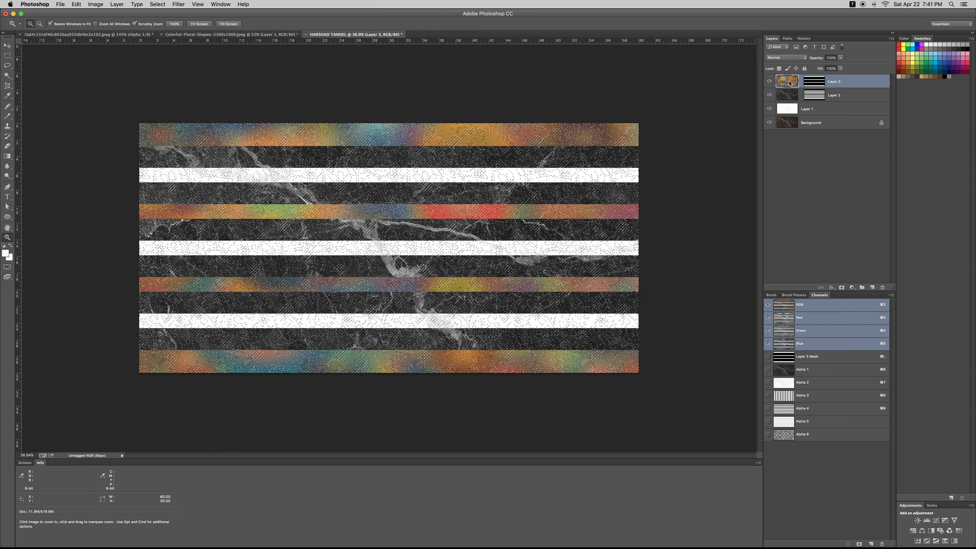
Limit the floral selection to the colour strips and fill it white on a new layer, then undo
{"action": "left_click", "coordinate": [813, 85], "text": "alt+shift+super"}
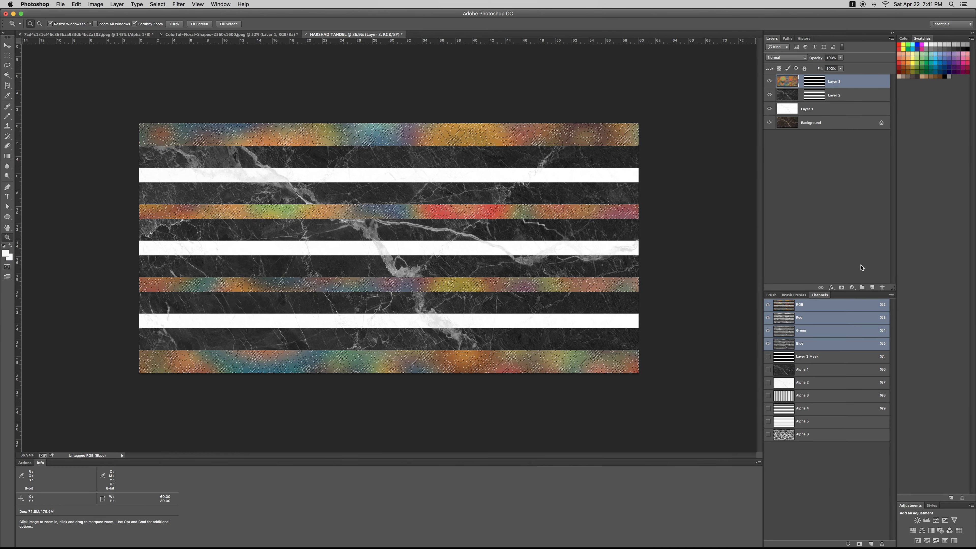
{"action": "left_click", "coordinate": [873, 288]}
{"action": "key", "text": "alt+BackSpace"}
{"action": "key", "text": "super+d"}
{"action": "mouse_move", "coordinate": [371, 238]}
{"action": "left_mouse_down"}
{"action": "mouse_move", "coordinate": [338, 248]}
{"action": "mouse_move", "coordinate": [355, 250]}
{"action": "left_mouse_up"}
{"action": "key", "text": "super+alt+z"}
{"action": "key", "text": "super+alt+z"}
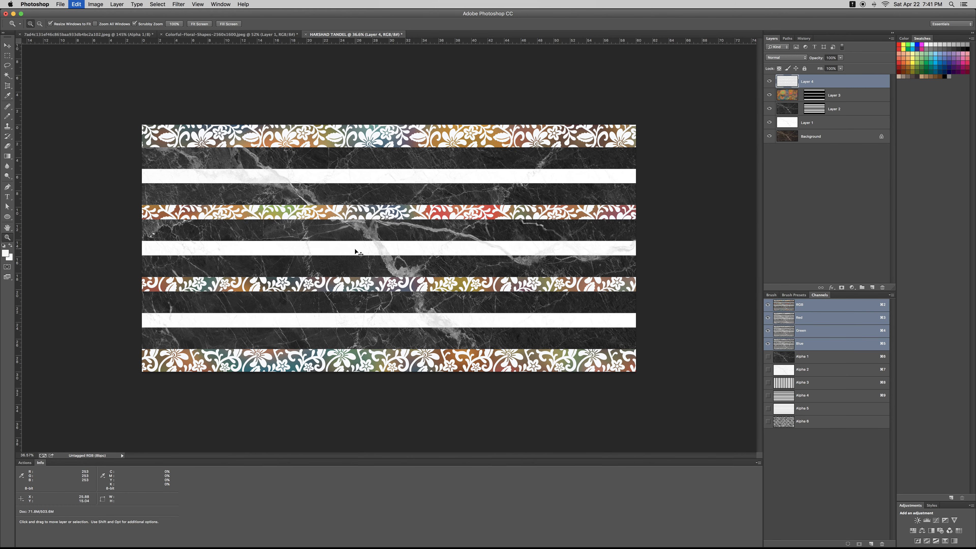
{"action": "key", "text": "super+d"}
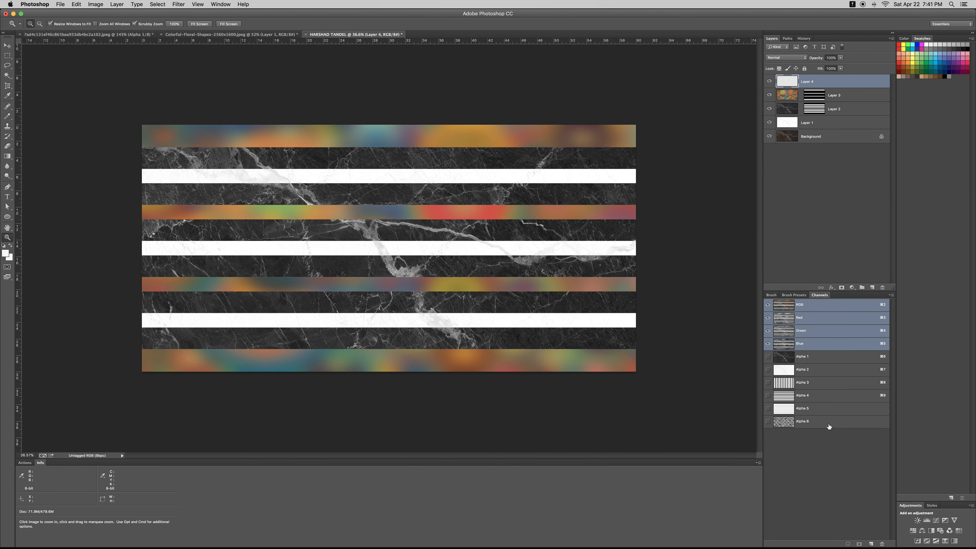
Select all and copy the floral pattern channel
{"action": "left_click", "coordinate": [821, 423]}
{"action": "key", "text": "super+a"}
{"action": "key", "text": "super+c"}
{"action": "key", "text": "super+2"}
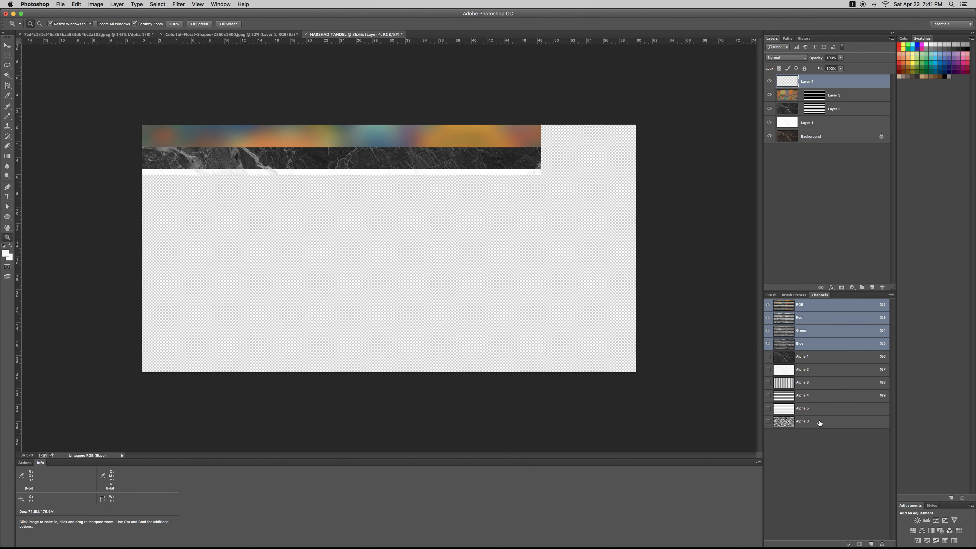
Browse the Alpha 4 and Alpha 5 channels and select two stripes in Alpha 5
{"action": "left_click", "coordinate": [792, 396]}
{"action": "key", "text": "w"}
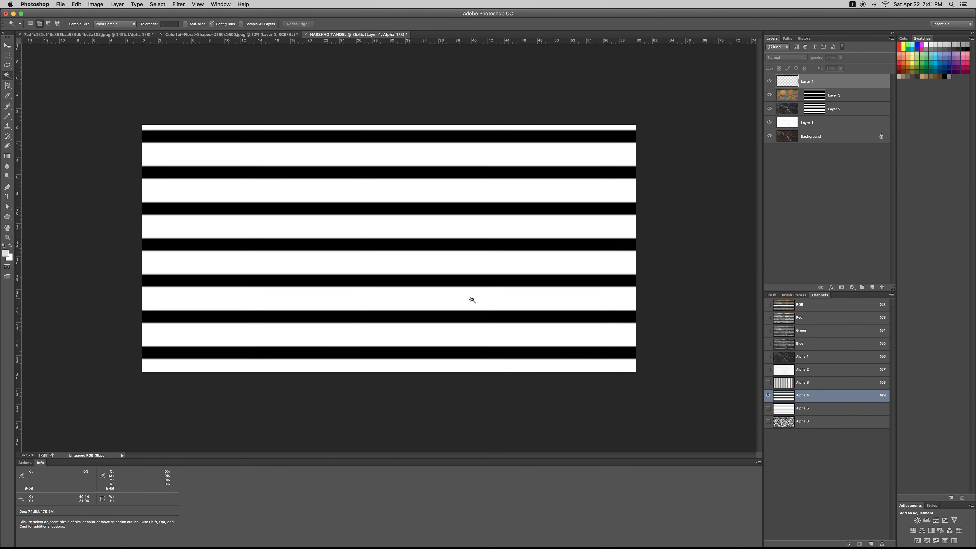
{"action": "key", "text": "super+2"}
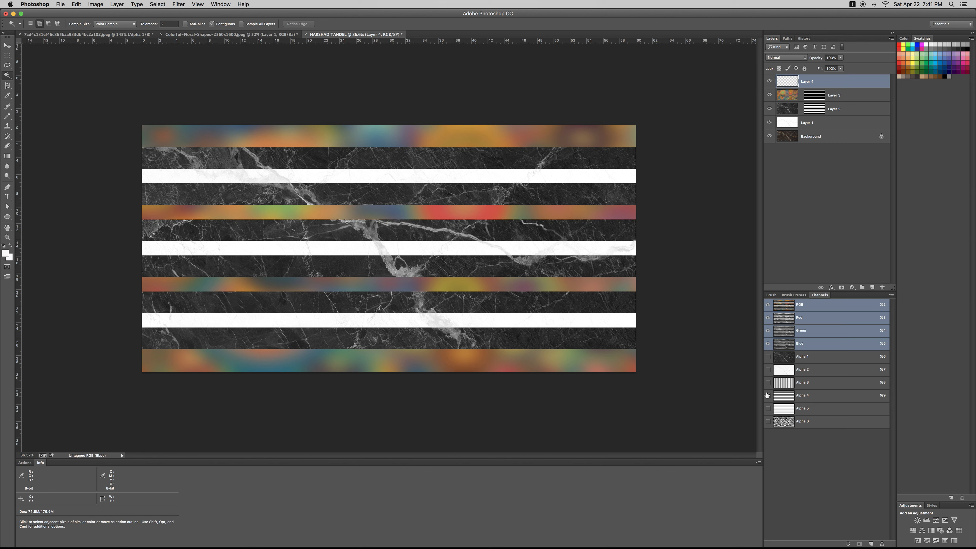
{"action": "left_click", "coordinate": [768, 409]}
{"action": "left_click", "coordinate": [784, 408]}
{"action": "left_click", "coordinate": [549, 285]}
{"action": "left_click", "coordinate": [527, 213], "text": "shift"}
{"action": "key", "text": "super+2"}
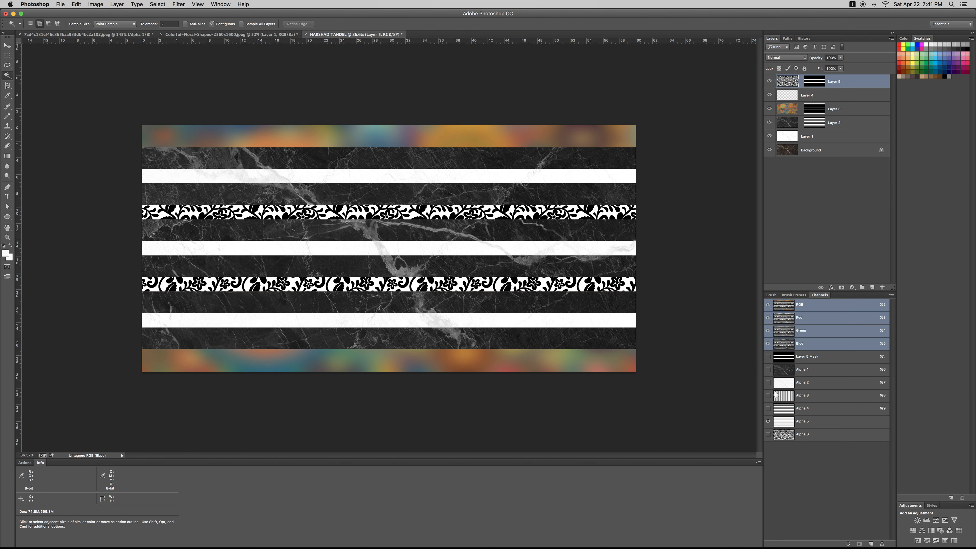
Select the top and bottom white stripe areas in Alpha 5 and paste the floral pattern into them
{"action": "left_click", "coordinate": [788, 407]}
{"action": "left_click", "coordinate": [792, 436]}
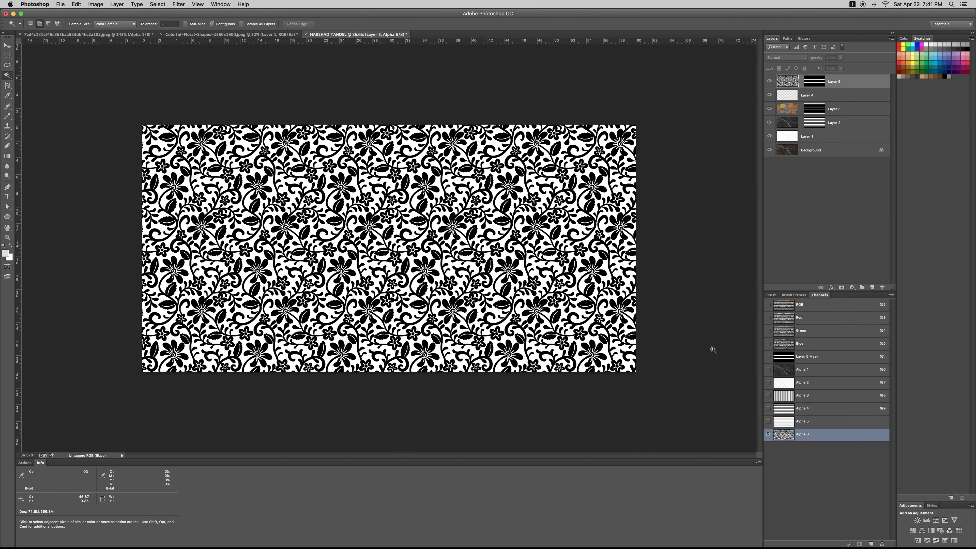
{"action": "left_click", "coordinate": [792, 420]}
{"action": "left_click", "coordinate": [496, 132]}
{"action": "left_click", "coordinate": [471, 360], "text": "shift"}
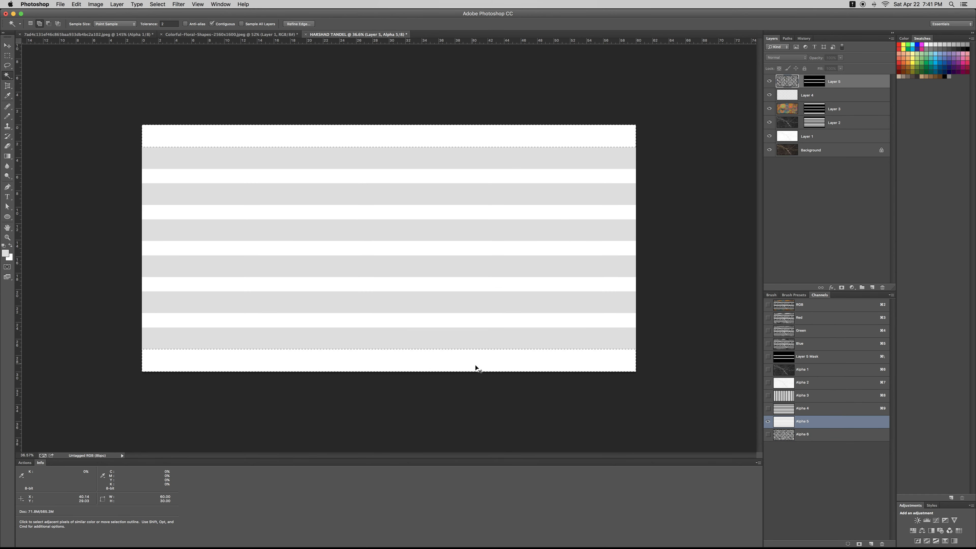
{"action": "key", "text": "super+2"}
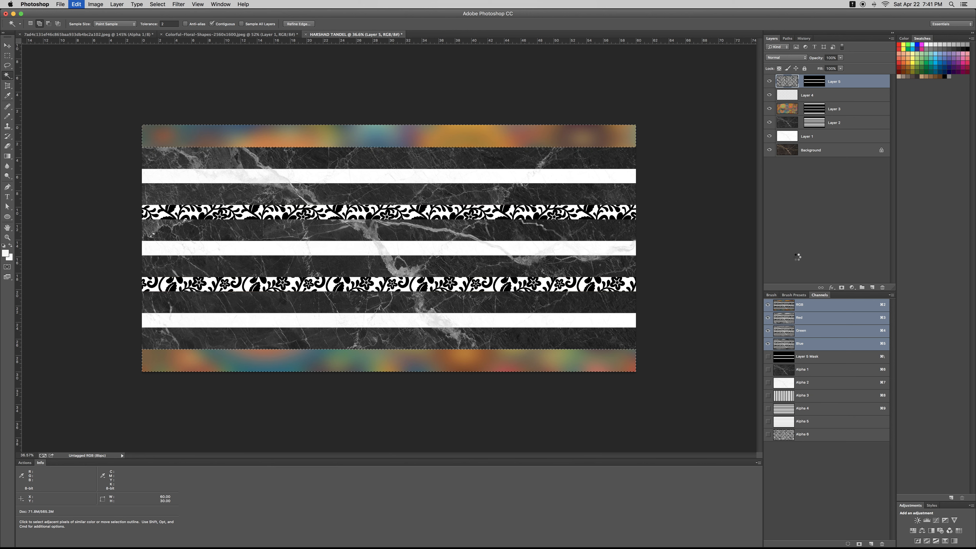
{"action": "key", "text": "alt+shift+super+v"}
Move the floral layer up over the top colour band, duplicate it, and merge the floral layers
{"action": "key", "text": "super+t"}
{"action": "left_click_drag", "start_coordinate": [488, 256], "coordinate": [488, 183]}
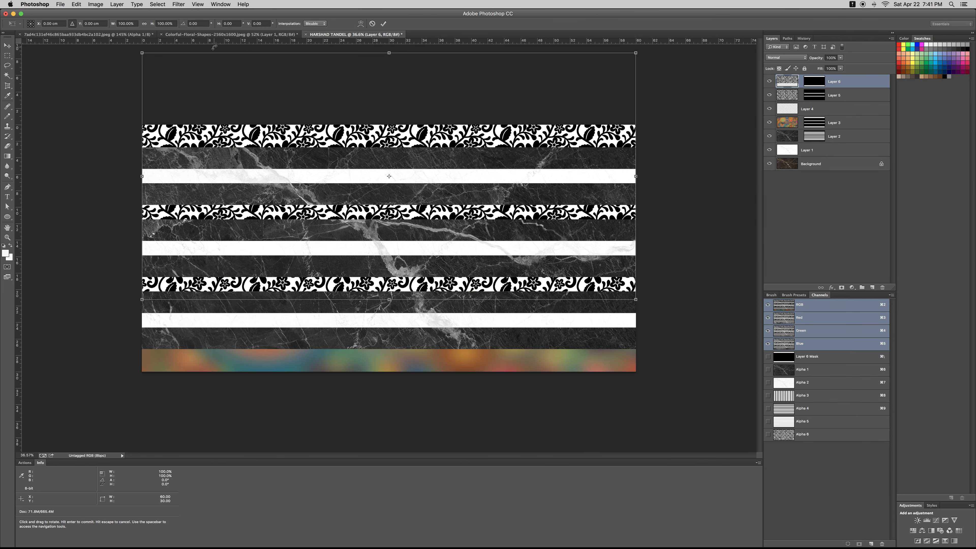
{"action": "key", "text": "Return"}
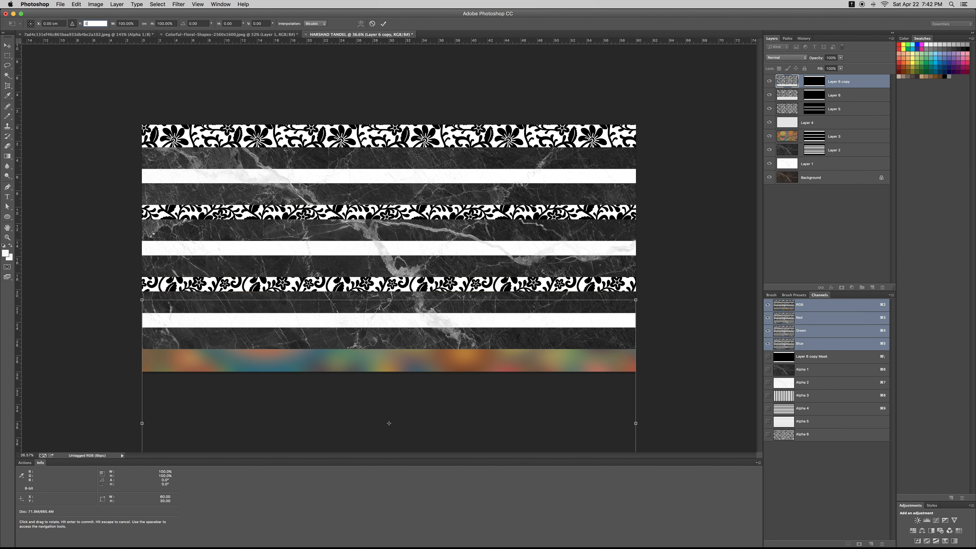
{"action": "key", "text": "super+j"}
{"action": "key", "text": "w"}
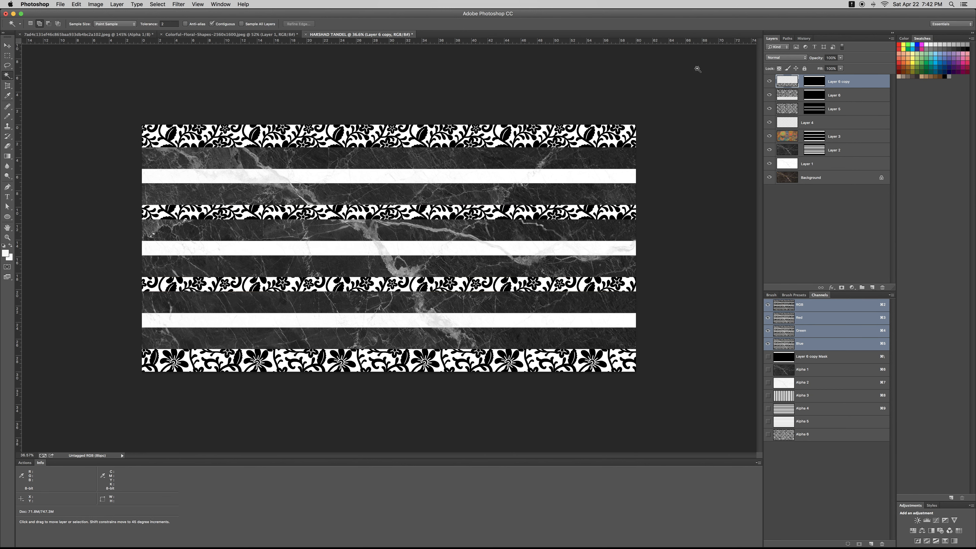
{"action": "left_click", "coordinate": [806, 111], "text": "shift"}
{"action": "key", "text": "super+e"}
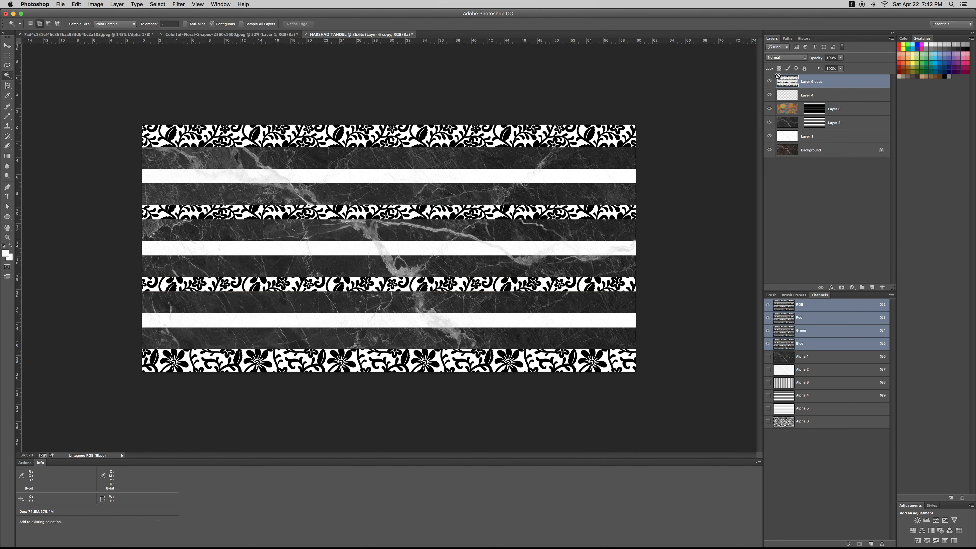
Grow the selection, hide the floral bands layer, and copy the colour strips' pixels to a new layer
{"action": "right_click", "coordinate": [591, 136]}
{"action": "left_click", "coordinate": [606, 217]}
{"action": "key", "text": "super+comma"}
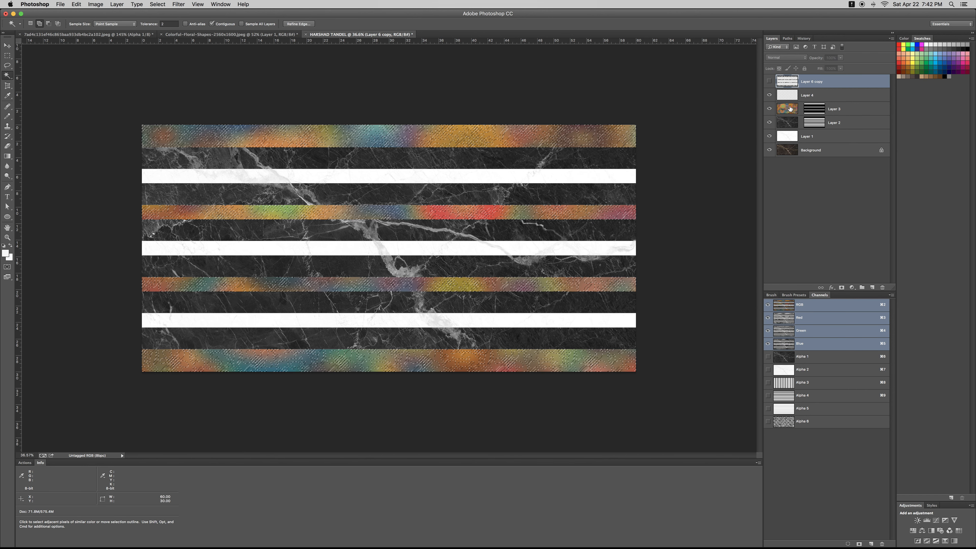
{"action": "left_click", "coordinate": [790, 109]}
{"action": "key", "text": "super+j"}
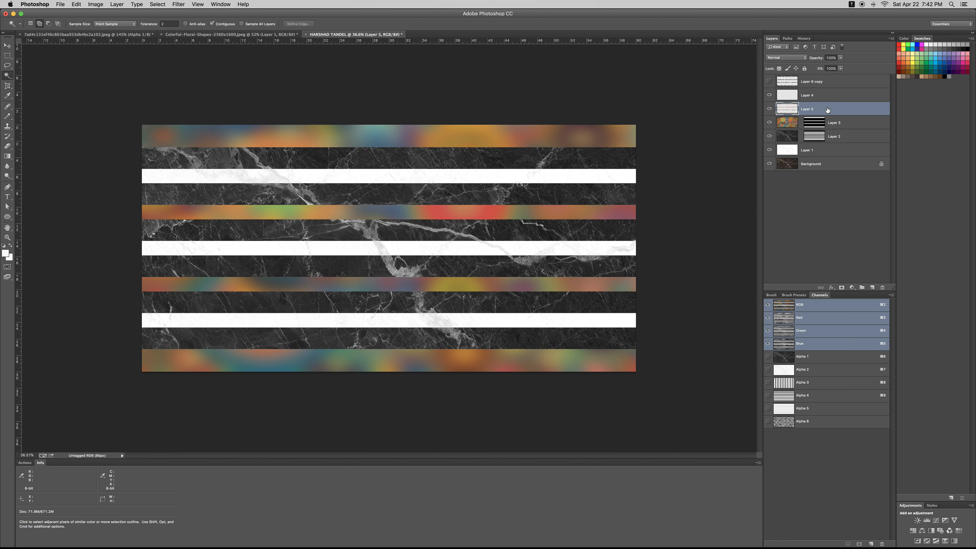
Give Layer 5 Bevel & Emboss and a 202020 dark grey Drop Shadow, then zoom in on the banner
{"action": "double_click", "coordinate": [833, 109]}
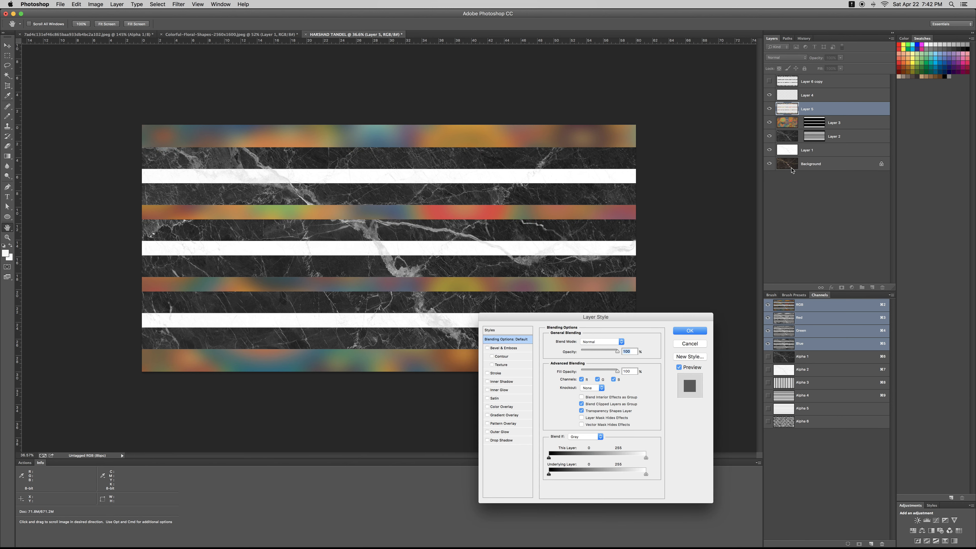
{"action": "left_click", "coordinate": [502, 348]}
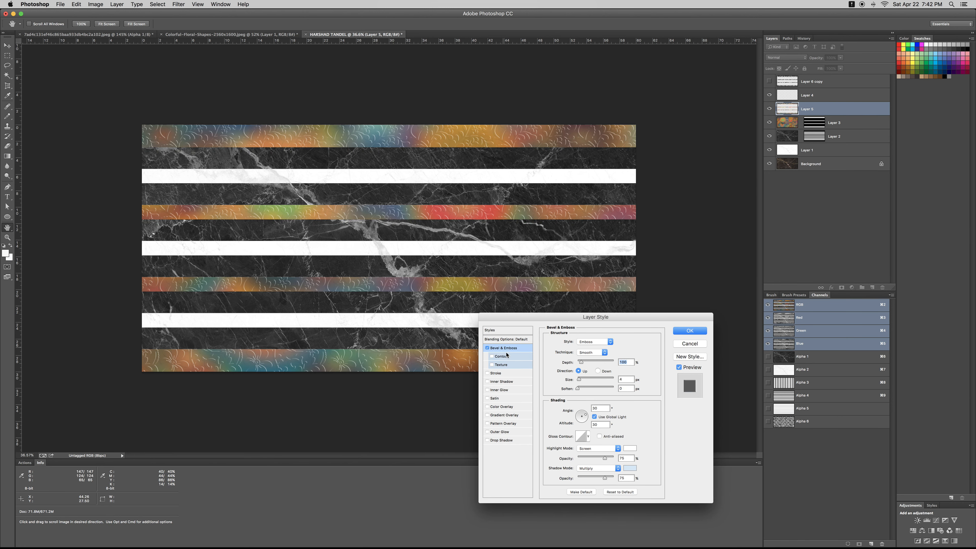
{"action": "left_click", "coordinate": [500, 440]}
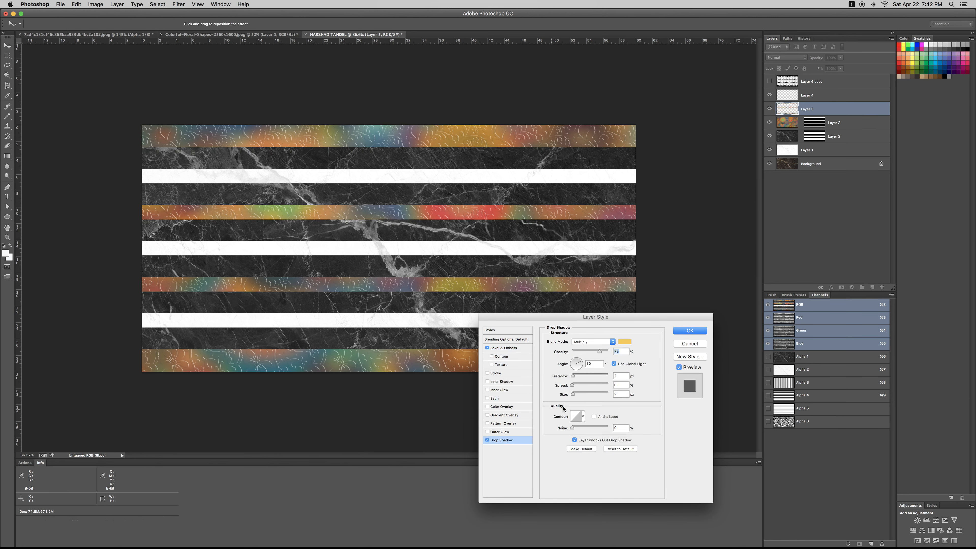
{"action": "left_click", "coordinate": [625, 341]}
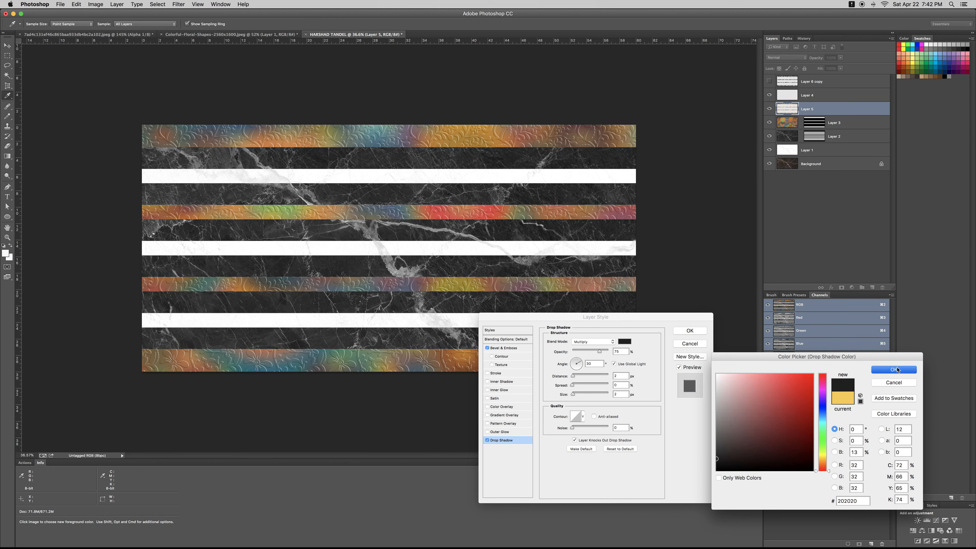
{"action": "left_click", "coordinate": [895, 370]}
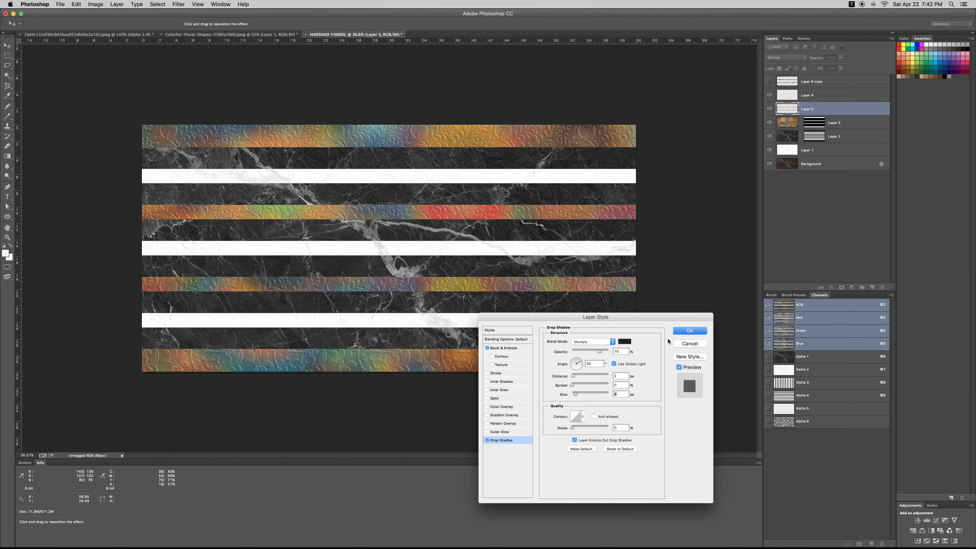
{"action": "left_click", "coordinate": [689, 332]}
{"action": "key", "text": "z"}
{"action": "left_click_drag", "start_coordinate": [416, 320], "coordinate": [386, 332]}
{"action": "key", "text": "super+l"}
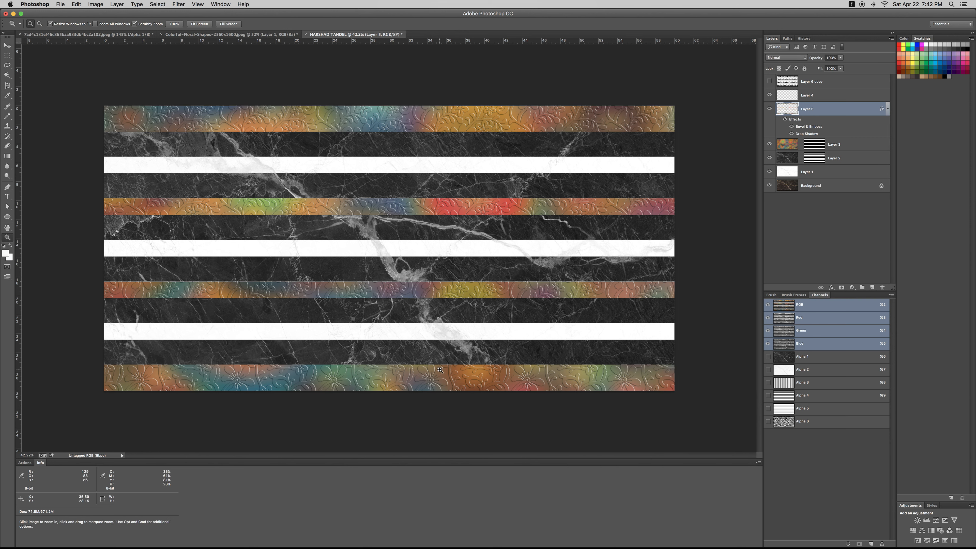
Darken the floral strips' midtones with Levels, gamma about 0.77
{"action": "key", "text": "super+l"}
{"action": "left_click_drag", "start_coordinate": [645, 454], "coordinate": [648, 455]}
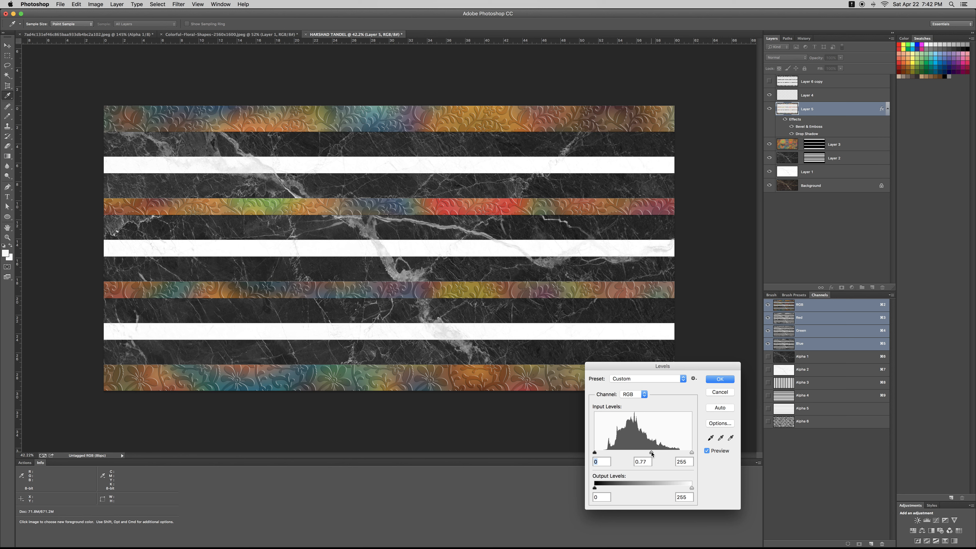
{"action": "left_click_drag", "start_coordinate": [646, 453], "coordinate": [652, 453]}
{"action": "left_click", "coordinate": [651, 454]}
{"action": "key", "text": "Return"}
Raise the strips' Hue/Saturation saturation to +22
{"action": "key", "text": "super+u"}
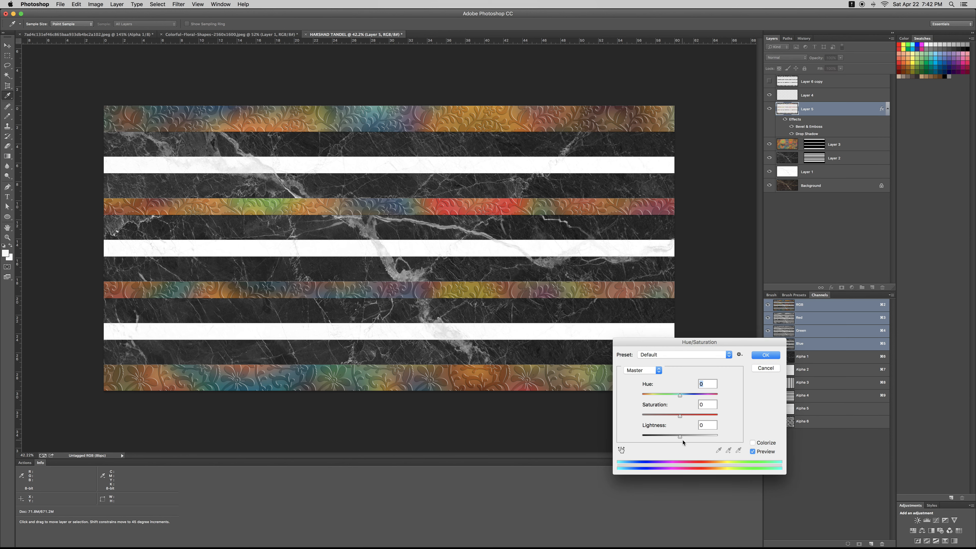
{"action": "left_click_drag", "start_coordinate": [679, 417], "coordinate": [688, 418]}
{"action": "left_click", "coordinate": [767, 353]}
Review the whole banner, briefly hiding Layer 2's dark marble, then deselect
{"action": "key", "text": "z"}
{"action": "left_click", "coordinate": [398, 272], "text": "alt"}
{"action": "left_click", "coordinate": [398, 272], "text": "alt"}
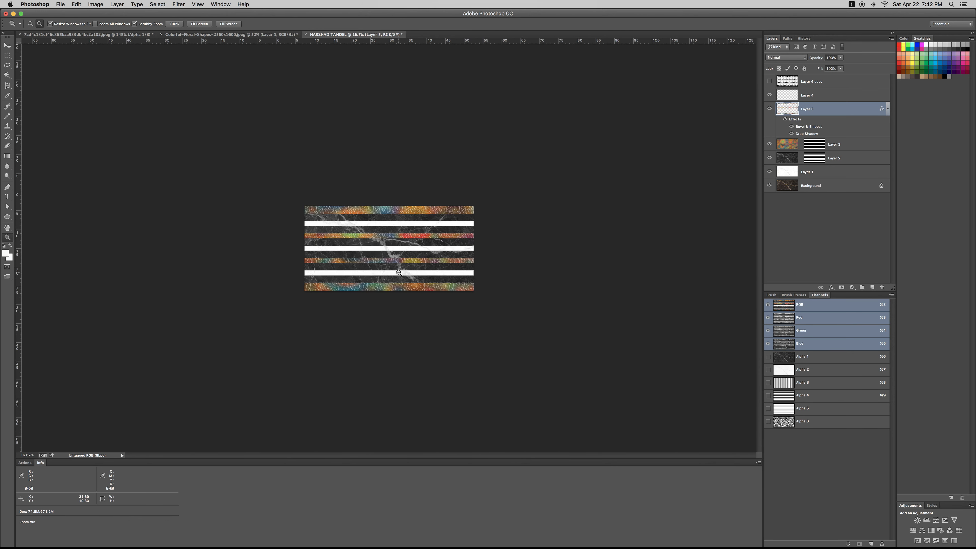
{"action": "left_click", "coordinate": [398, 272]}
{"action": "left_click", "coordinate": [398, 273]}
{"action": "left_click", "coordinate": [385, 263]}
{"action": "left_click", "coordinate": [374, 256], "text": "alt"}
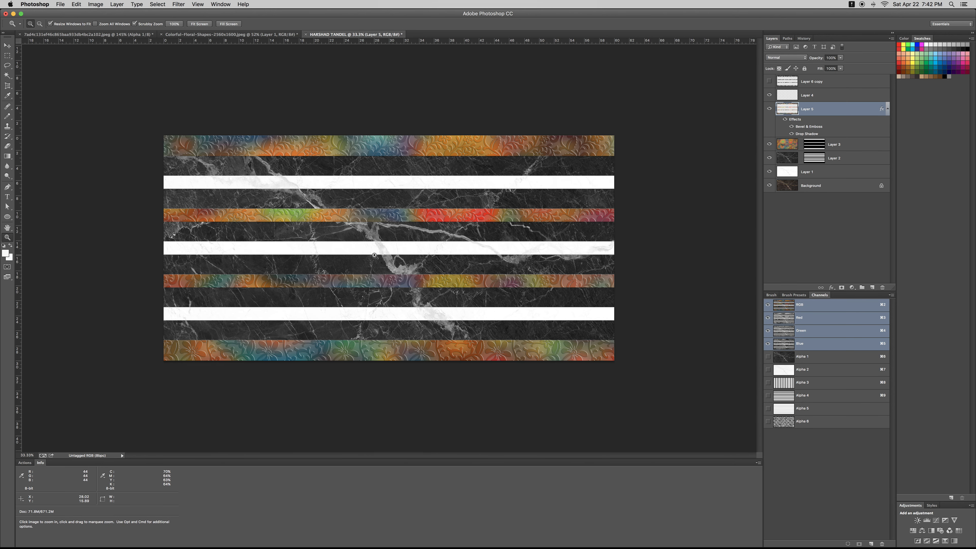
{"action": "left_click", "coordinate": [768, 159]}
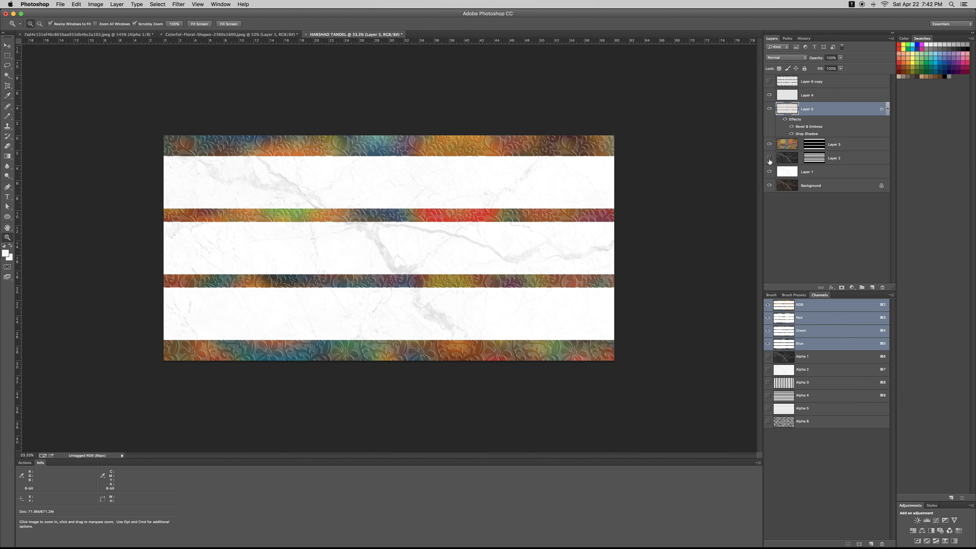
{"action": "left_click_drag", "start_coordinate": [484, 251], "coordinate": [369, 261]}
{"action": "left_click", "coordinate": [769, 158]}
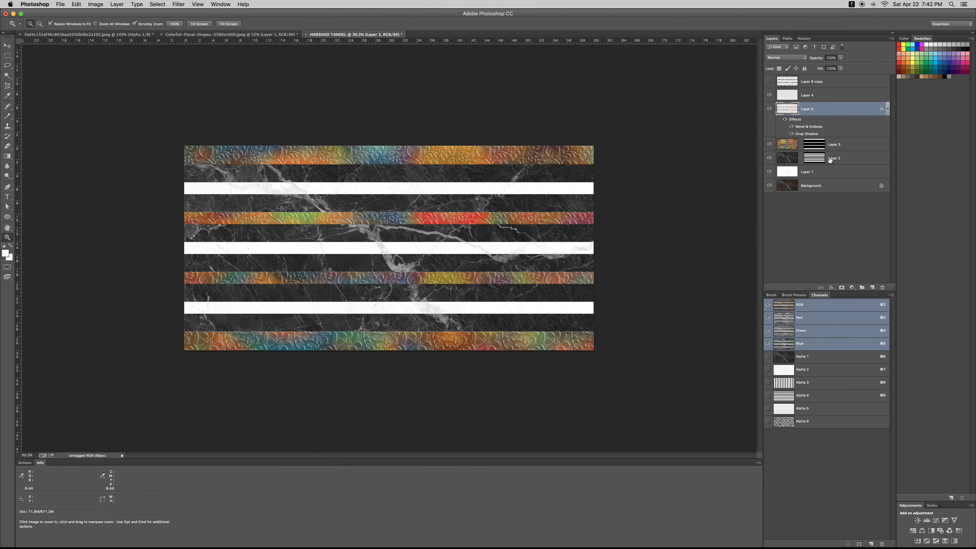
{"action": "key", "text": "super+d"}
Inspect the Alpha 3 and Alpha 4 stripe channels and show the guides
{"action": "key", "text": "w"}
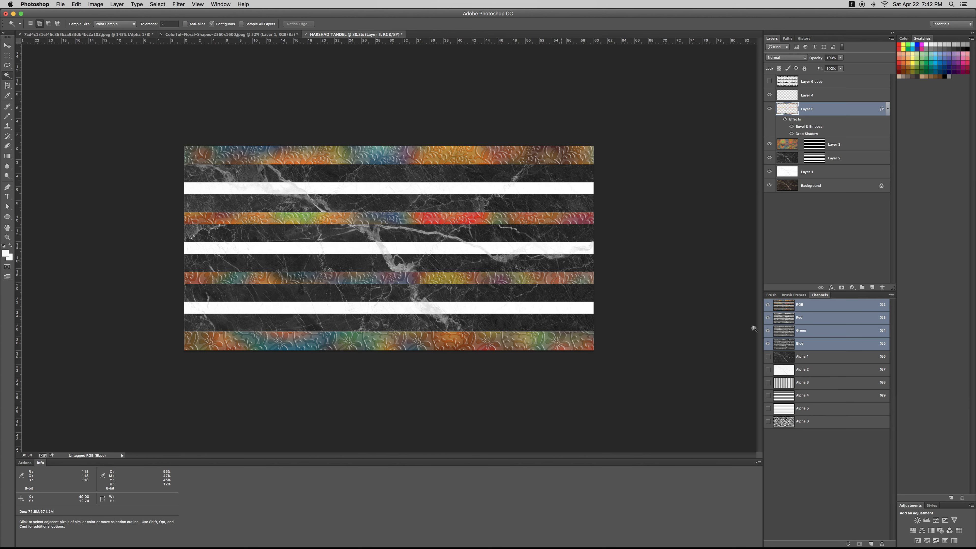
{"action": "left_click", "coordinate": [785, 386]}
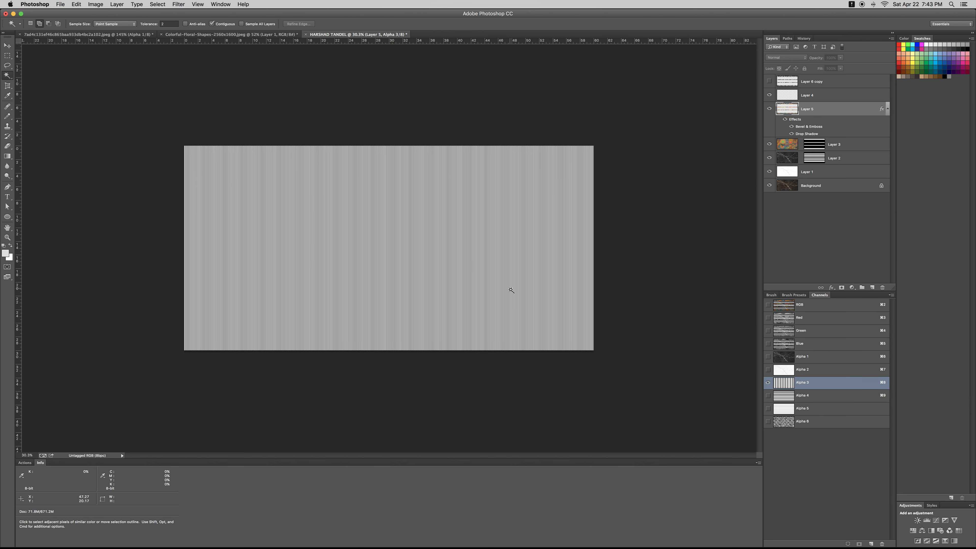
{"action": "left_click", "coordinate": [810, 398]}
{"action": "key", "text": "super+a"}
{"action": "left_click", "coordinate": [783, 384]}
{"action": "key", "text": "super+d"}
{"action": "key", "text": "super+semicolon"}
Copy the top-left quarter of the Alpha 3 stripes, bounded by the guides
{"action": "key", "text": "m"}
{"action": "left_click_drag", "start_coordinate": [184, 146], "coordinate": [289, 202]}
{"action": "key", "text": "super+c"}
{"action": "key", "text": "super+v"}
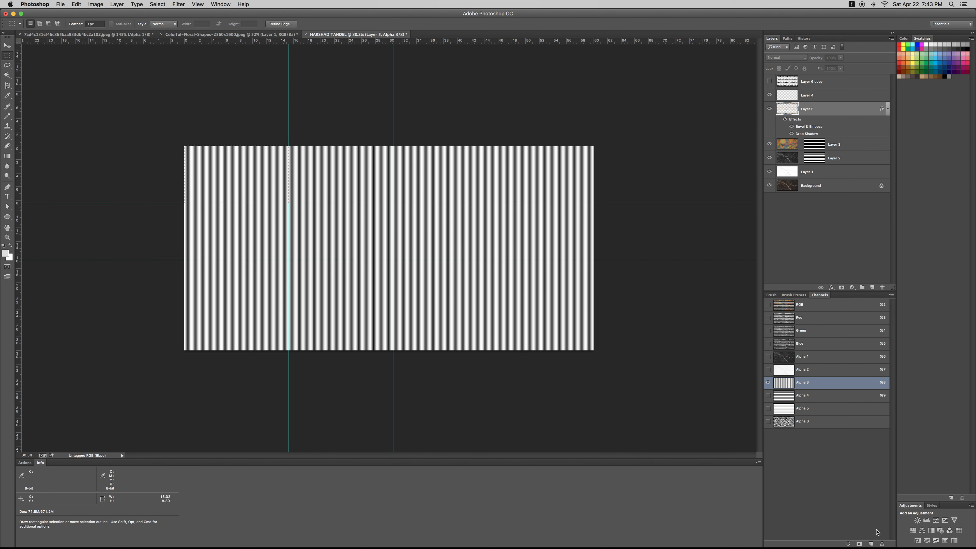
Paste the stripes into a new Alpha 7 channel, stretched to fill the canvas
{"action": "left_click", "coordinate": [872, 543]}
{"action": "key", "text": "super+v"}
{"action": "key", "text": "super+t"}
{"action": "left_click_drag", "start_coordinate": [288, 203], "coordinate": [600, 349]}
{"action": "key", "text": "Return"}
{"action": "key", "text": "super+d"}
Select all white stripes with Magic Wand and Similar, then hide guides and deselect
{"action": "key", "text": "w"}
{"action": "left_click", "coordinate": [583, 330]}
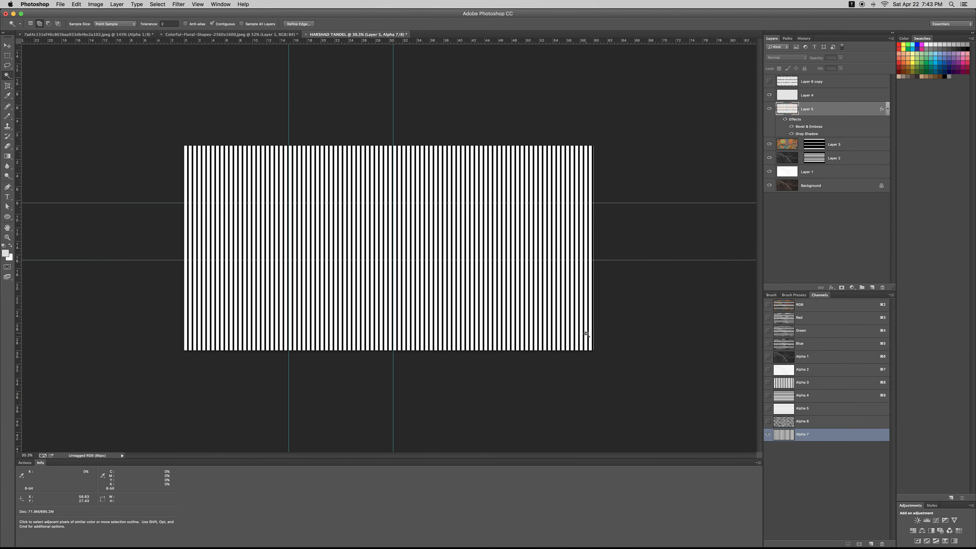
{"action": "right_click", "coordinate": [584, 329]}
{"action": "left_click", "coordinate": [609, 418]}
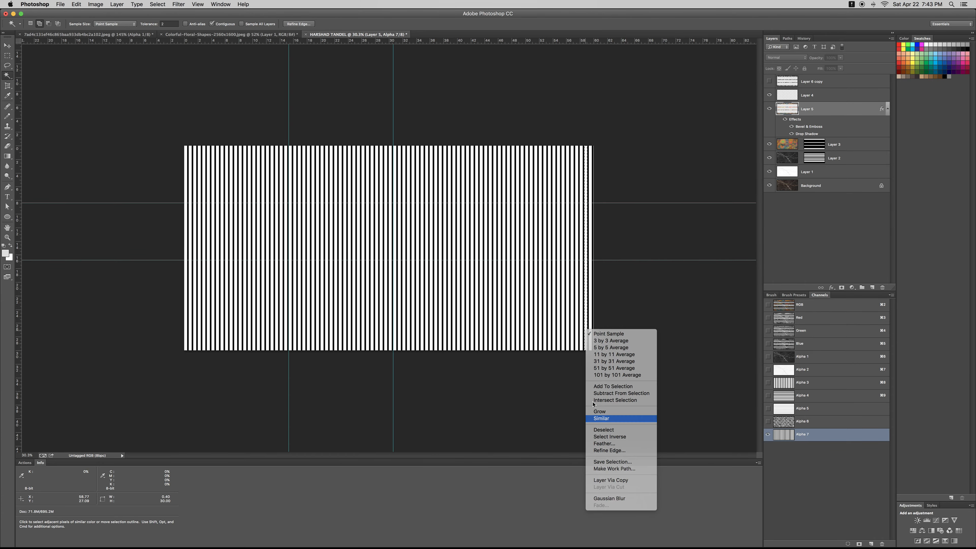
{"action": "key", "text": "super+2"}
{"action": "left_click", "coordinate": [814, 147], "text": "super"}
{"action": "key", "text": "super+z"}
{"action": "key", "text": "z"}
{"action": "left_click_drag", "start_coordinate": [445, 247], "coordinate": [449, 247]}
{"action": "key", "text": "super+h"}
{"action": "key", "text": "super+d"}
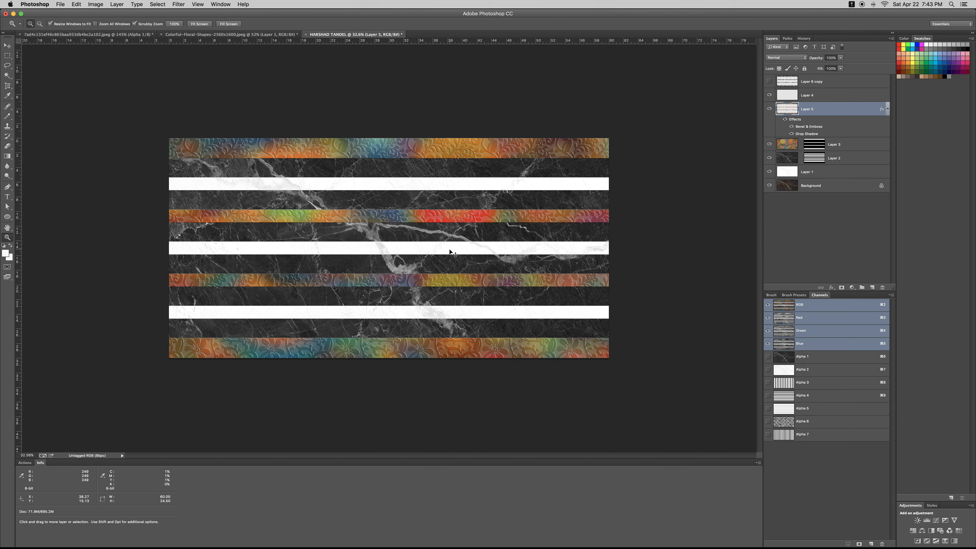
Paste the vertical bars as Layer 6 above Layer 3 at 100% opacity
{"action": "left_click", "coordinate": [792, 172]}
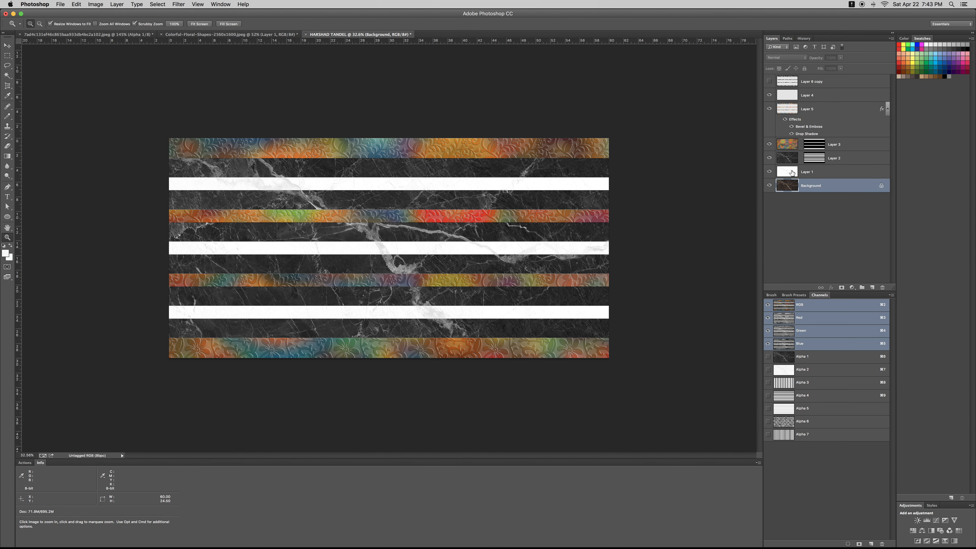
{"action": "key", "text": "super+v"}
{"action": "left_click_drag", "start_coordinate": [793, 172], "coordinate": [804, 135]}
{"action": "left_click_drag", "start_coordinate": [468, 217], "coordinate": [403, 228]}
{"action": "key", "text": "3"}
{"action": "key", "text": "0"}
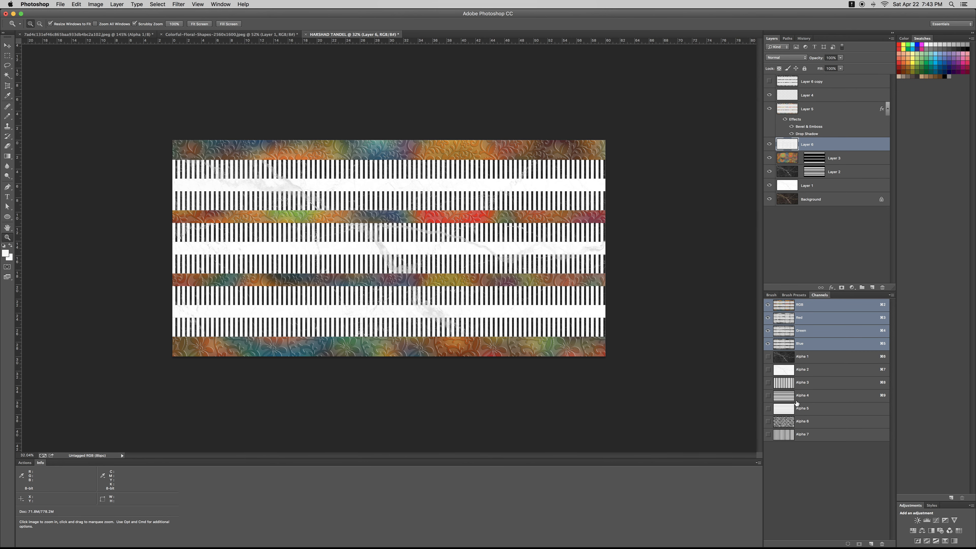
Try selecting a stripe from the Alpha 4 channel, then clear the selection
{"action": "left_click", "coordinate": [795, 396]}
{"action": "key", "text": "w"}
{"action": "left_click", "coordinate": [426, 204]}
{"action": "key", "text": "super+2"}
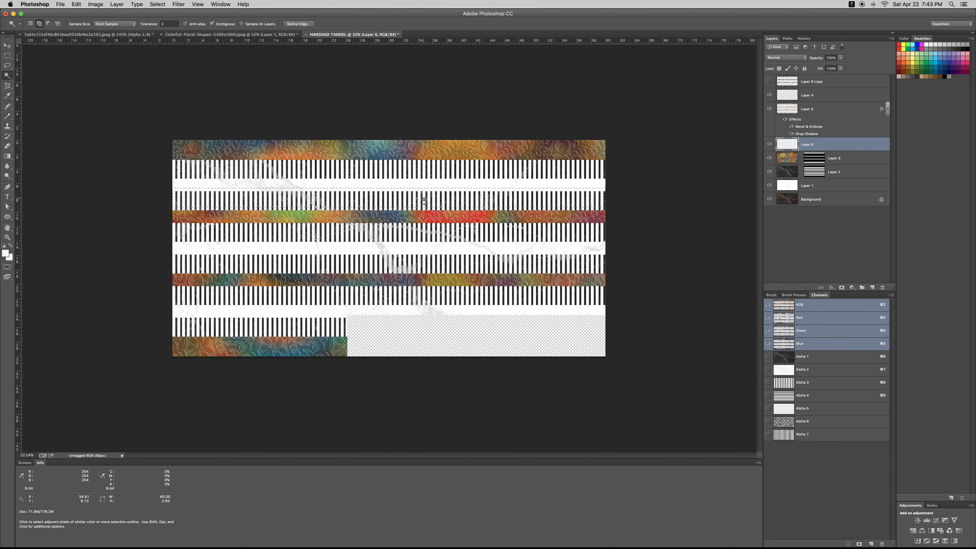
{"action": "key", "text": "super+d"}
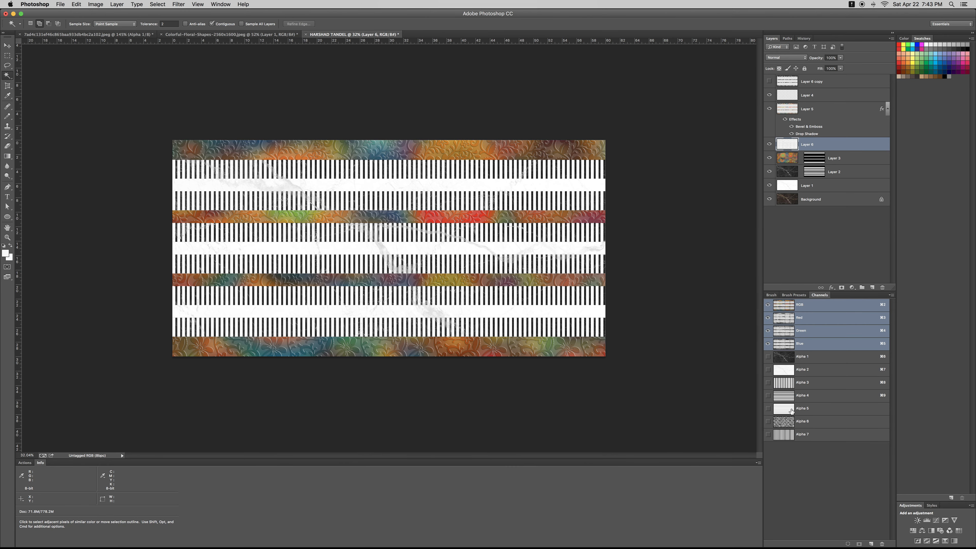
Select the grey Alpha 5 stripes and delete the bars inside them
{"action": "left_click", "coordinate": [792, 410]}
{"action": "left_click", "coordinate": [419, 174]}
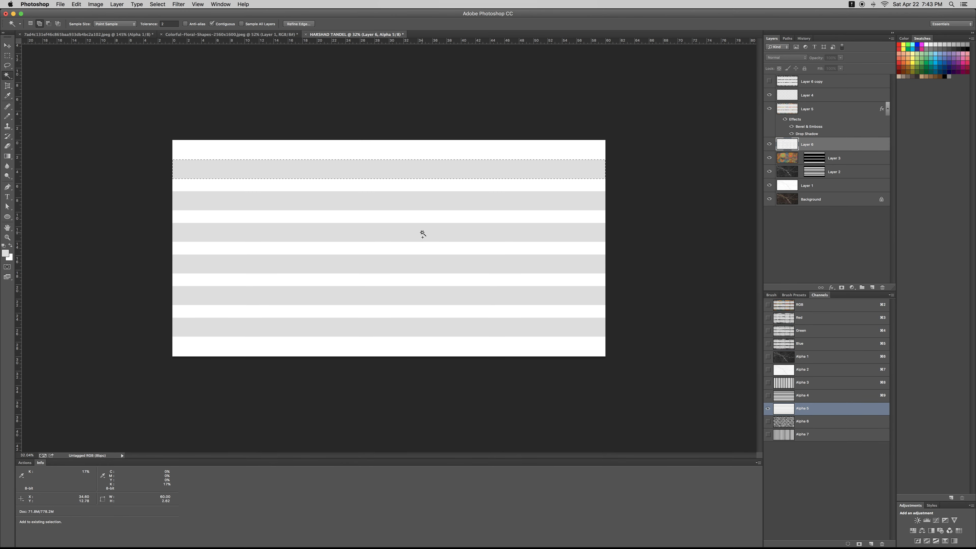
{"action": "left_click", "coordinate": [423, 233], "text": "shift"}
{"action": "key", "text": "super+2"}
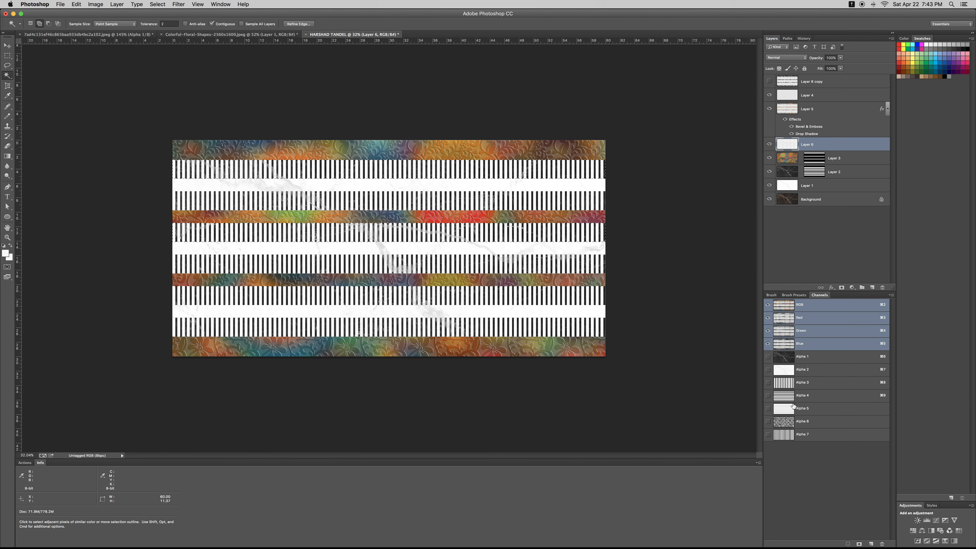
{"action": "left_click", "coordinate": [797, 409]}
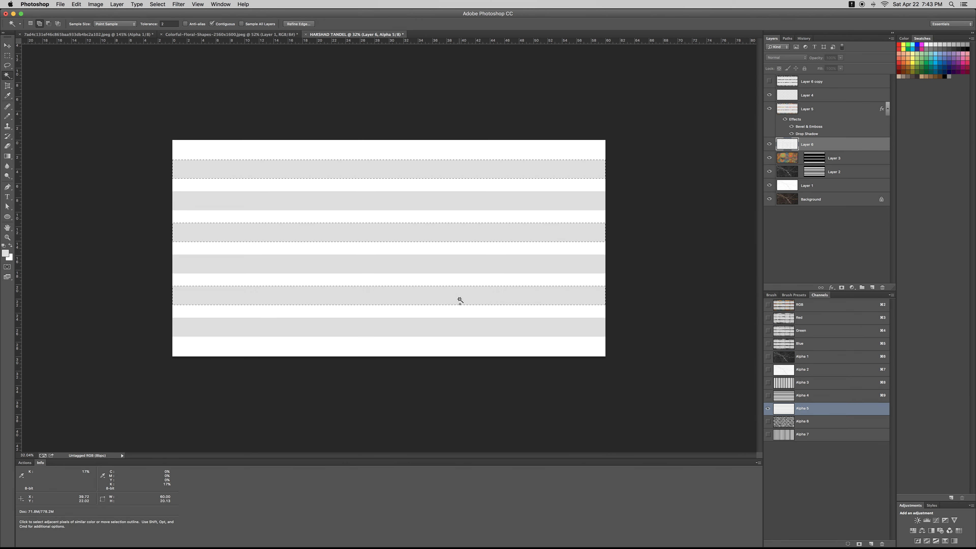
{"action": "key", "text": "super+2"}
{"action": "key", "text": "Delete"}
{"action": "key", "text": "super+d"}
{"action": "key", "text": "z"}
{"action": "left_click_drag", "start_coordinate": [456, 286], "coordinate": [410, 279]}
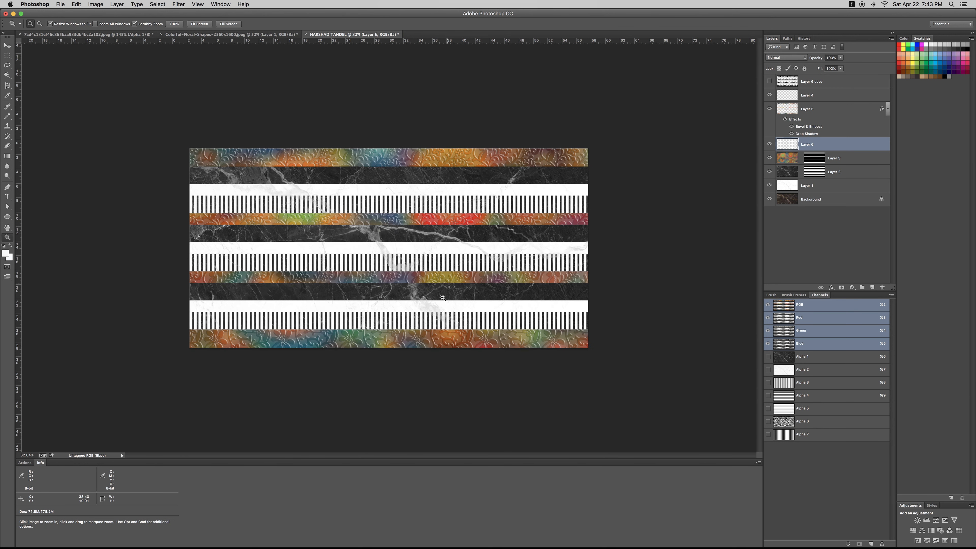
Toggle the floral strips and vertical bar layer visibility to compare them
{"action": "left_click", "coordinate": [769, 109]}
{"action": "left_click", "coordinate": [770, 109]}
{"action": "left_click", "coordinate": [769, 144]}
{"action": "left_click", "coordinate": [770, 145]}
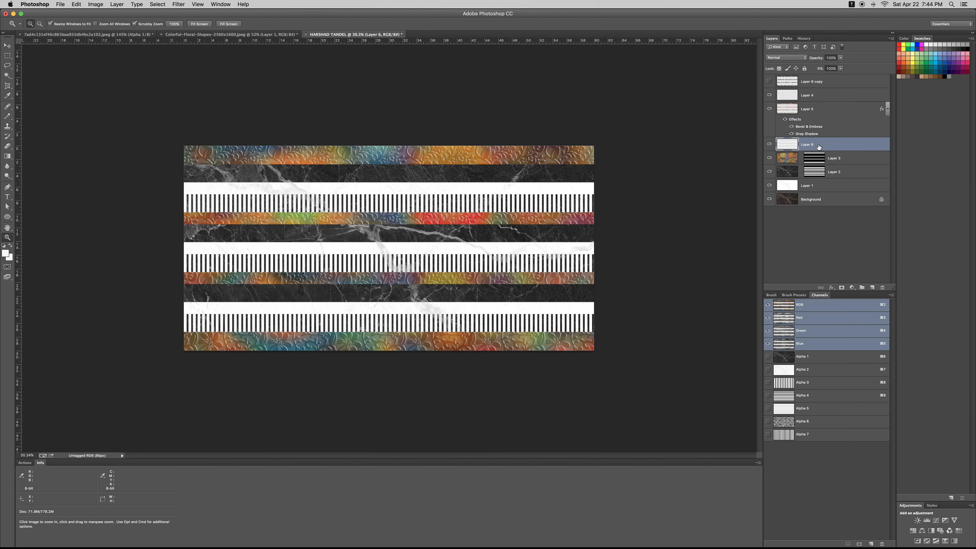
Brighten Layer 6's midtones with Levels to 1.56
{"action": "key", "text": "super+l"}
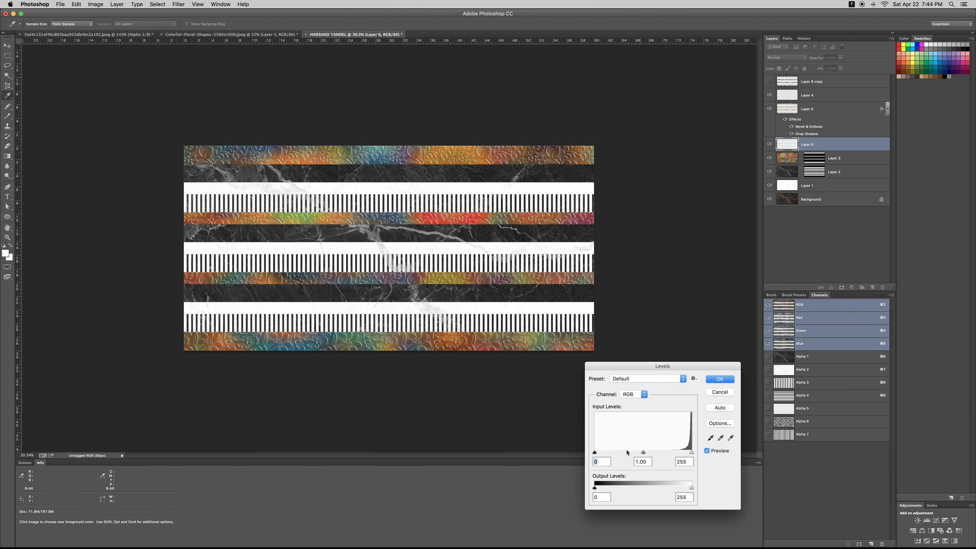
{"action": "left_click_drag", "start_coordinate": [644, 454], "coordinate": [602, 456]}
{"action": "key", "text": "Return"}
Hide Layer 6 copy and toggle Layer 6 to compare the result
{"action": "key", "text": "z"}
{"action": "left_click", "coordinate": [768, 82]}
{"action": "left_click", "coordinate": [770, 145]}
{"action": "left_click", "coordinate": [770, 145]}
{"action": "left_click", "coordinate": [770, 145]}
{"action": "left_click", "coordinate": [770, 145]}
{"action": "left_click", "coordinate": [770, 145]}
{"action": "left_click", "coordinate": [770, 145]}
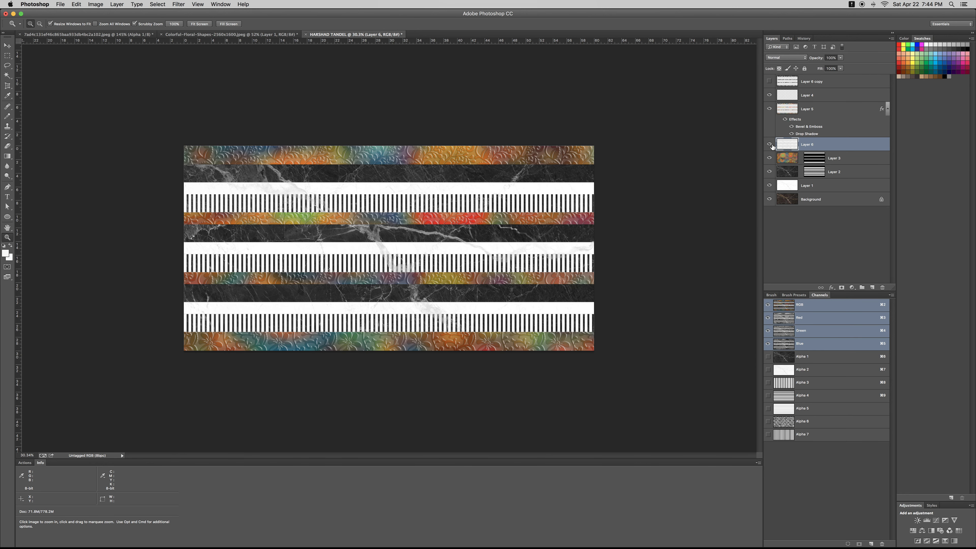
Reopen Levels, cancel it, and zoom out to the whole banner
{"action": "key", "text": "super+l"}
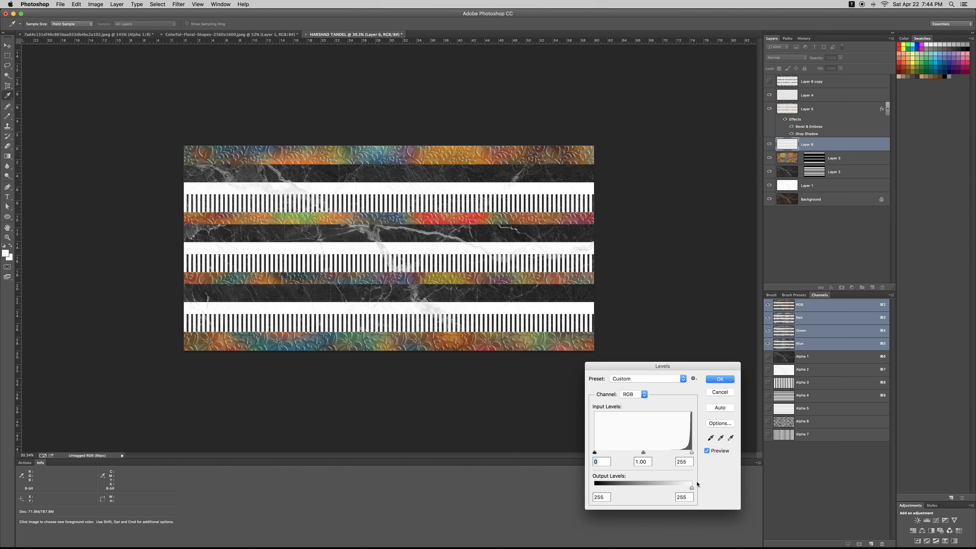
{"action": "key", "text": "Escape"}
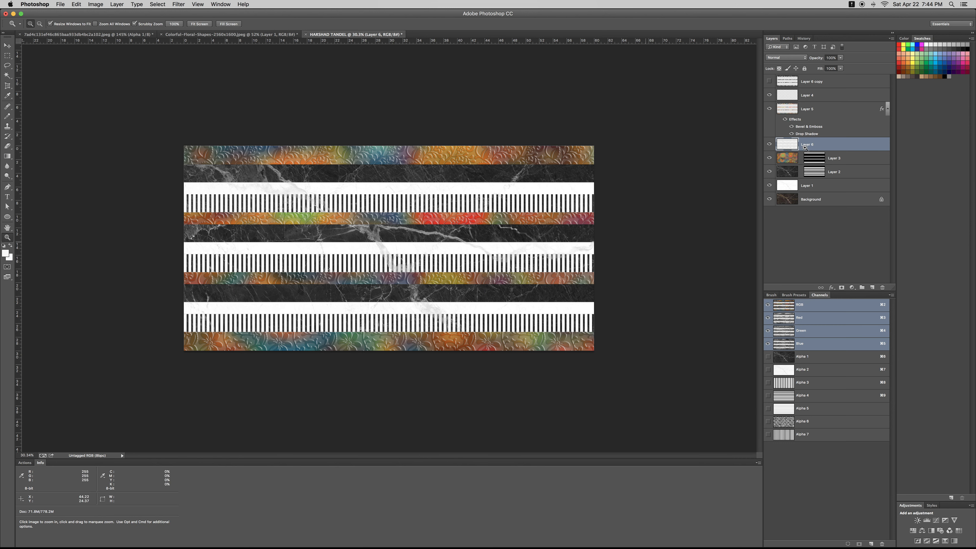
{"action": "left_click_drag", "start_coordinate": [545, 268], "coordinate": [456, 271]}
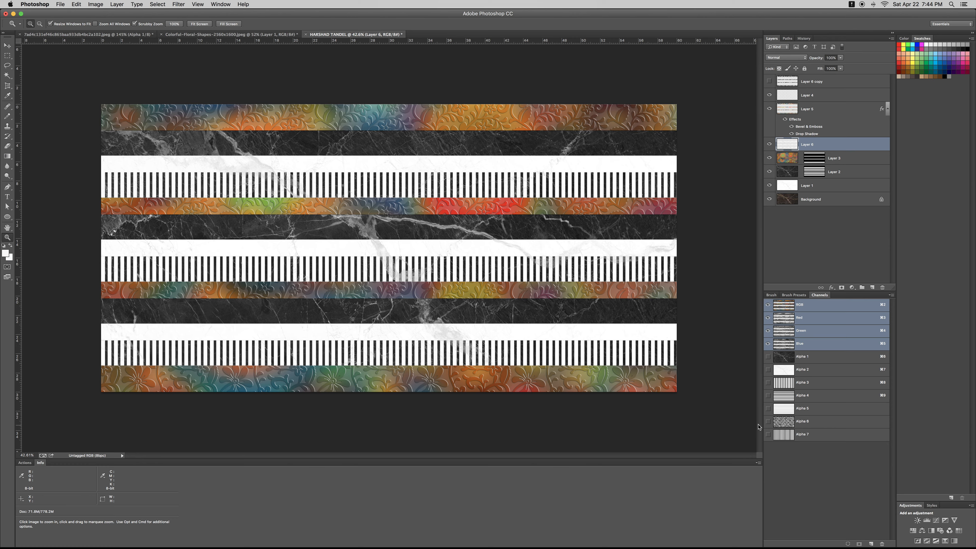
Review the Alpha 6 floral pattern channel, dismissing the Fill dialog without filling
{"action": "left_click", "coordinate": [773, 421]}
{"action": "key", "text": "shift+F5"}
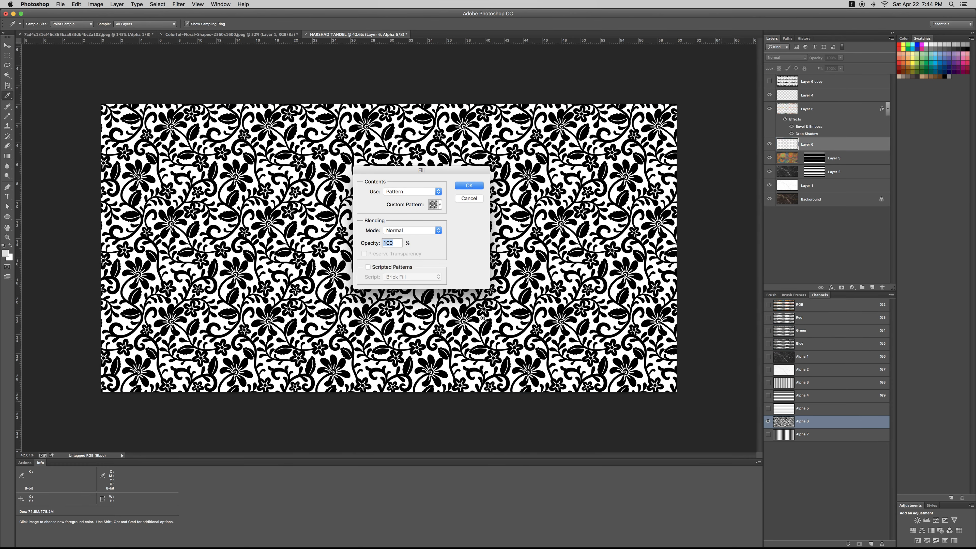
{"action": "key", "text": "Return"}
{"action": "scroll", "coordinate": [453, 324], "scroll_direction": "up", "scroll_amount": 5}
{"action": "key", "text": "w"}
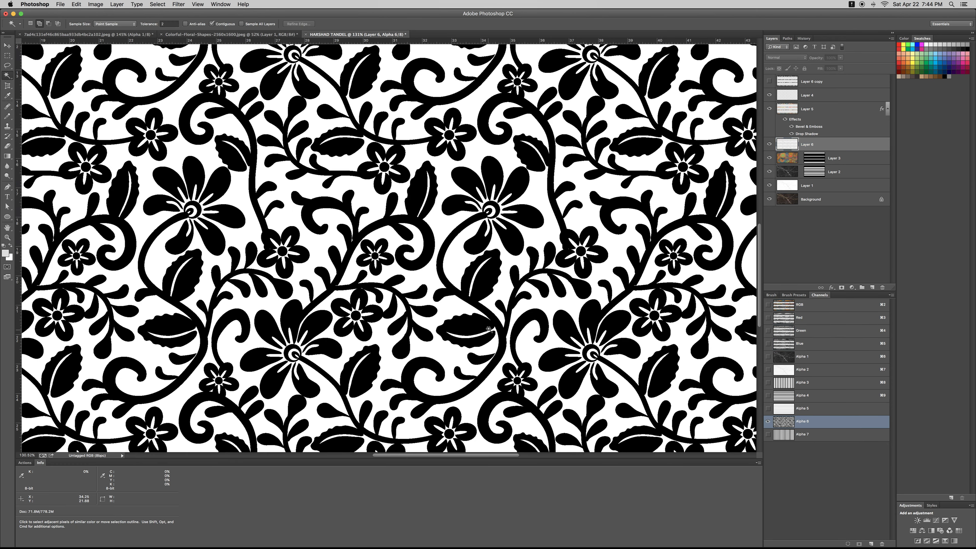
{"action": "key", "text": "z"}
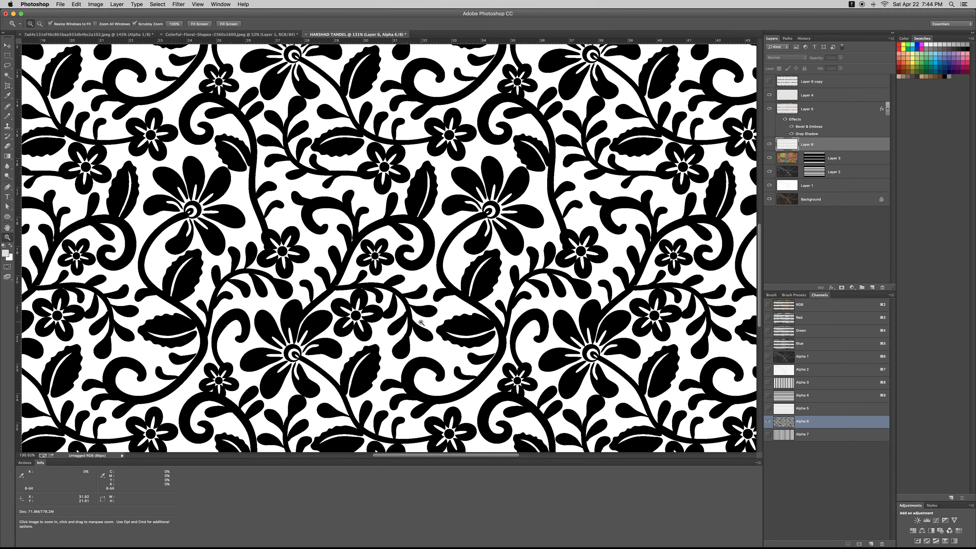
{"action": "scroll", "coordinate": [446, 314], "scroll_direction": "down", "scroll_amount": 10}
{"action": "scroll", "coordinate": [503, 285], "scroll_direction": "up", "scroll_amount": 4}
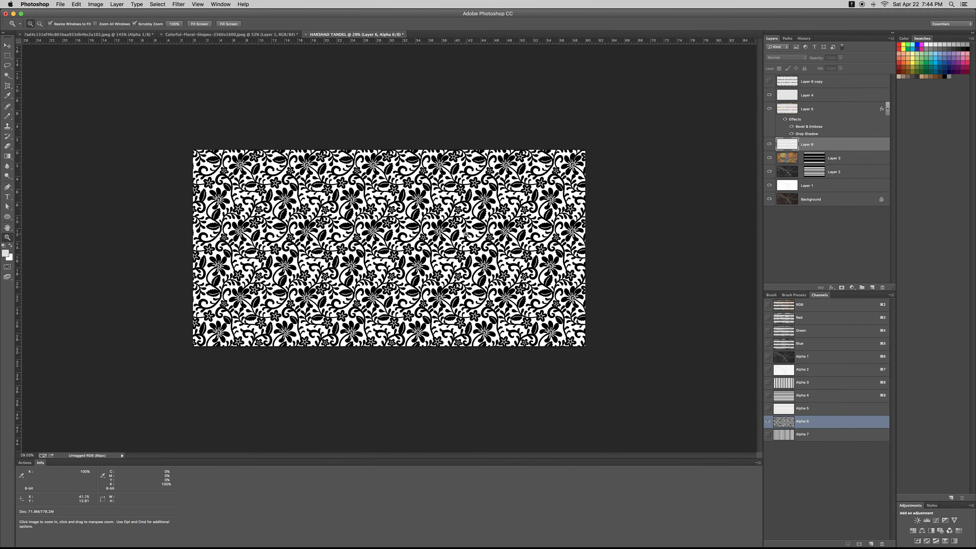
{"action": "scroll", "coordinate": [504, 286], "scroll_direction": "up", "scroll_amount": 6}
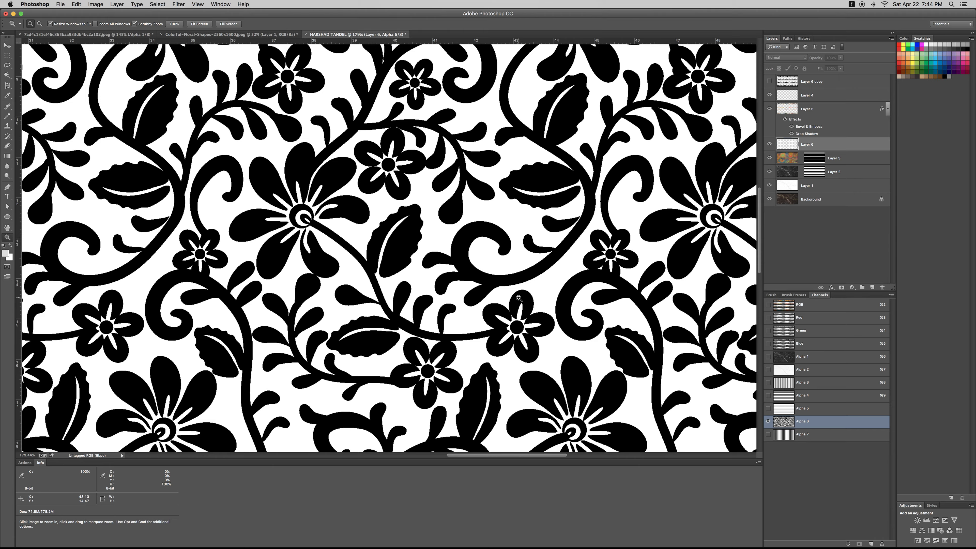
{"action": "scroll", "coordinate": [518, 298], "scroll_direction": "down", "scroll_amount": 2}
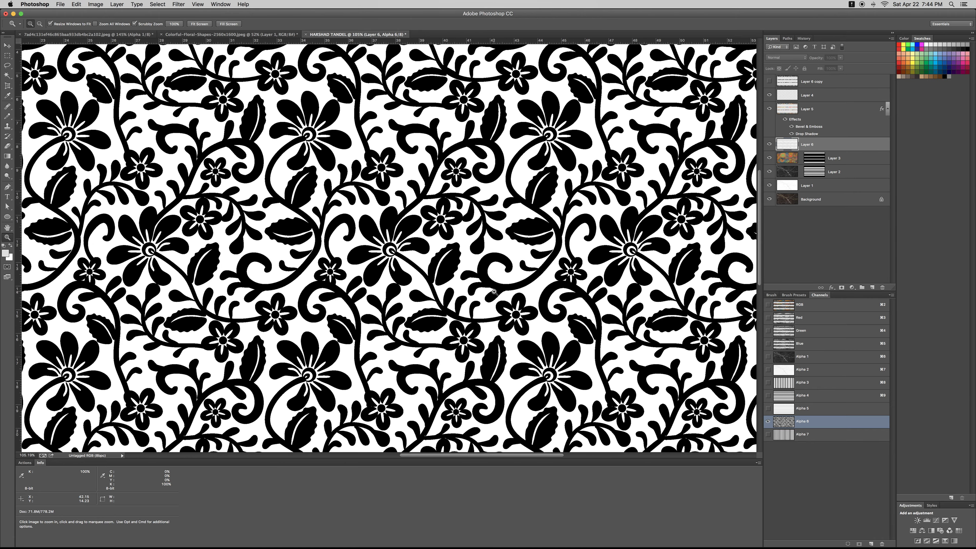
{"action": "scroll", "coordinate": [494, 293], "scroll_direction": "down", "scroll_amount": 3}
Return to the RGB composite and open Layer Style for marble Layer 2
{"action": "key", "text": "super+2"}
{"action": "scroll", "coordinate": [486, 299], "scroll_direction": "up", "scroll_amount": 2}
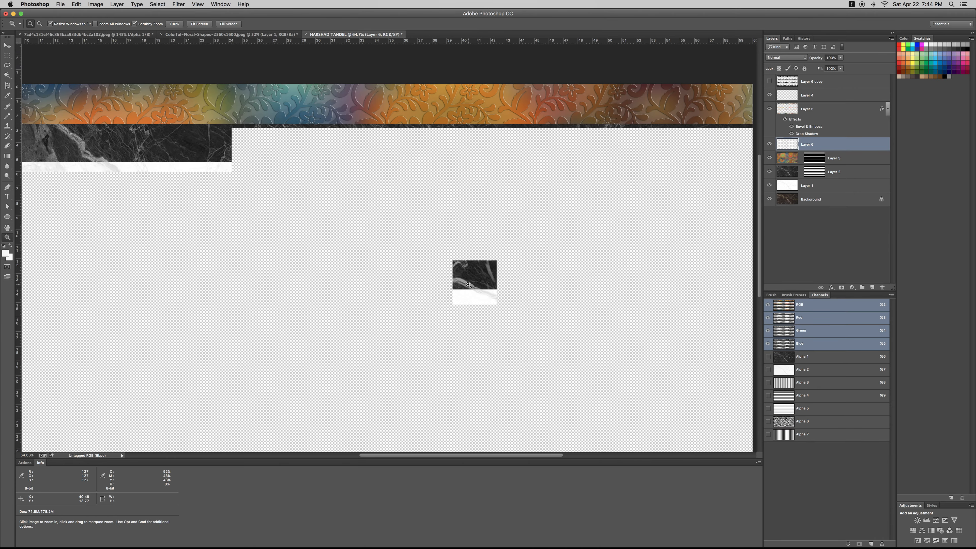
{"action": "scroll", "coordinate": [486, 299], "scroll_direction": "down", "scroll_amount": 3}
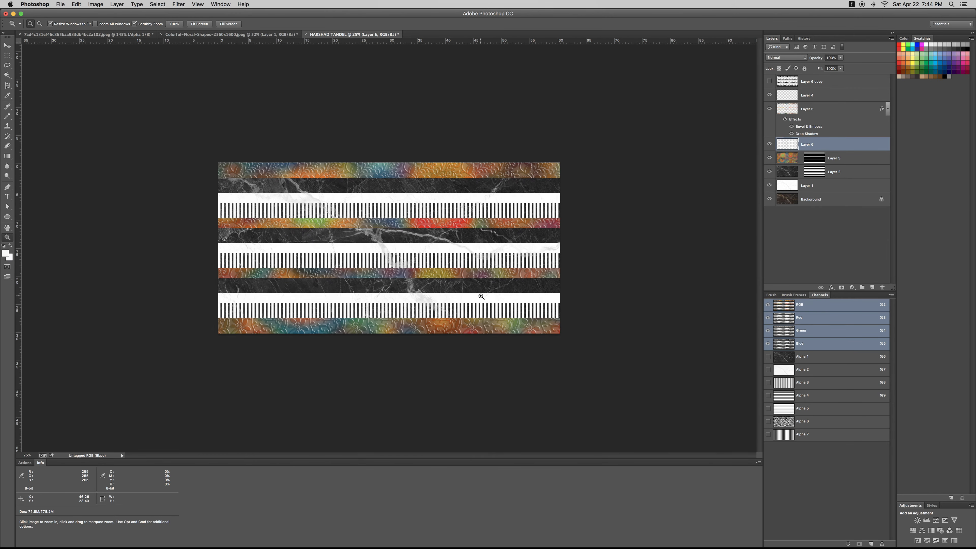
{"action": "scroll", "coordinate": [480, 295], "scroll_direction": "up", "scroll_amount": 1}
{"action": "scroll", "coordinate": [481, 295], "scroll_direction": "down", "scroll_amount": 1}
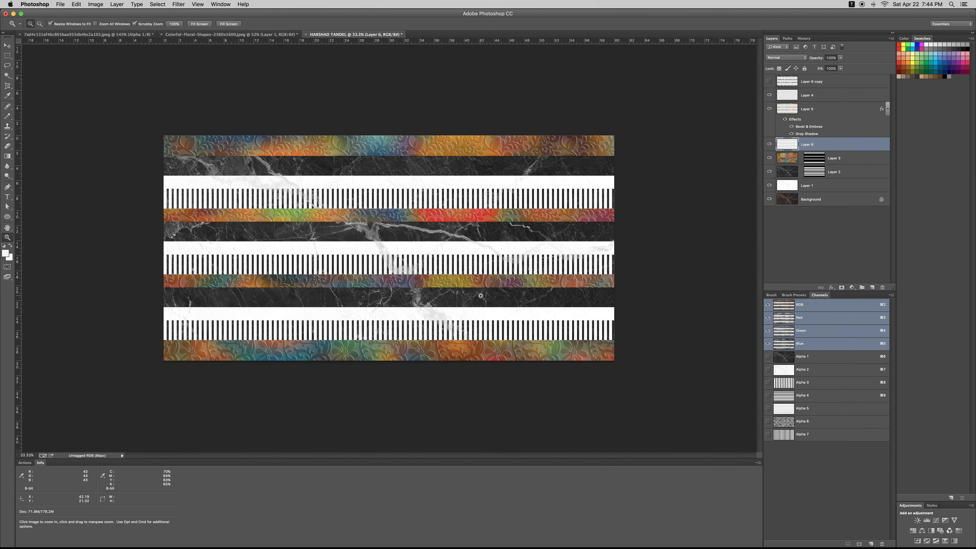
{"action": "left_click", "coordinate": [844, 176]}
{"action": "double_click", "coordinate": [877, 175]}
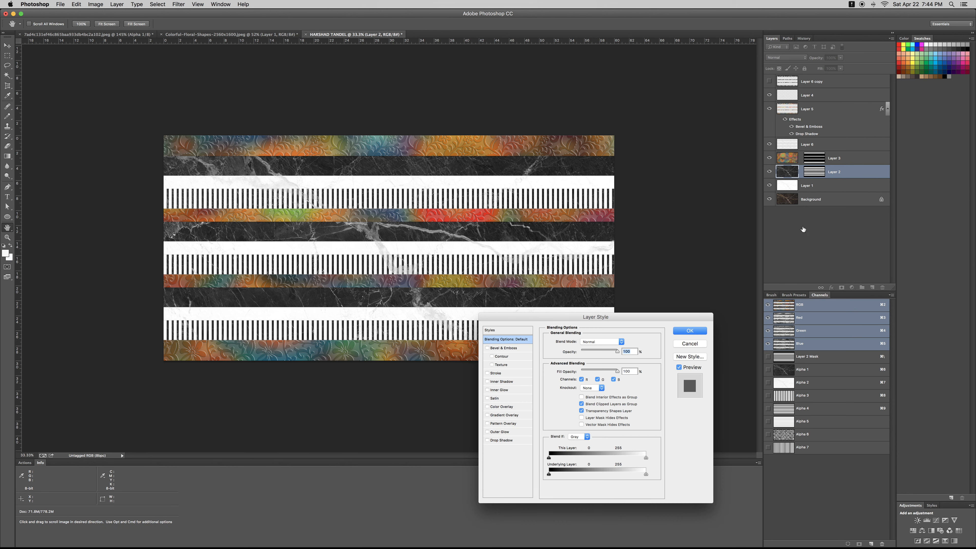
Add Bevel & Emboss and a black, enlarged Inner Shadow to marble Layer 2
{"action": "left_click", "coordinate": [502, 349]}
{"action": "left_click", "coordinate": [508, 391]}
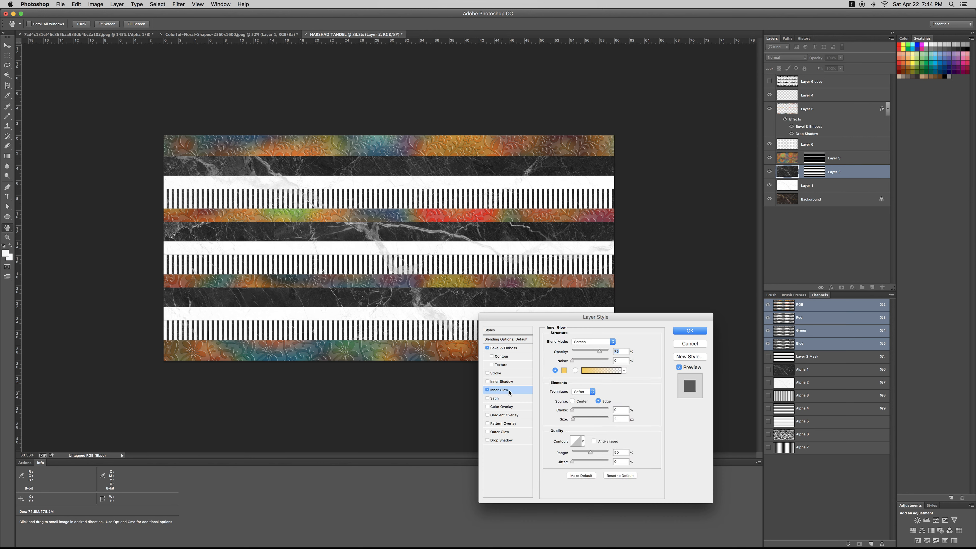
{"action": "left_click", "coordinate": [517, 383]}
{"action": "left_click", "coordinate": [487, 390]}
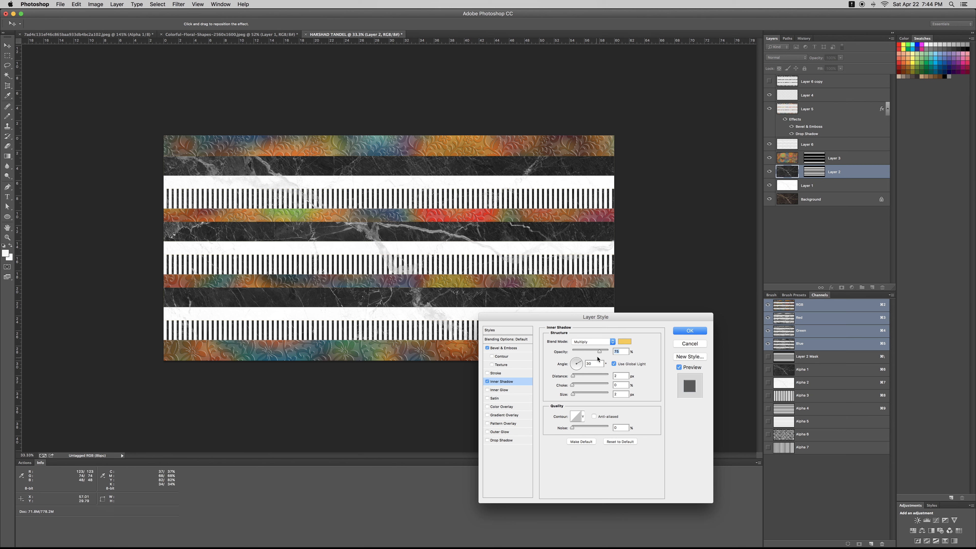
{"action": "left_click", "coordinate": [624, 342]}
{"action": "left_click", "coordinate": [494, 234]}
{"action": "left_click", "coordinate": [902, 369]}
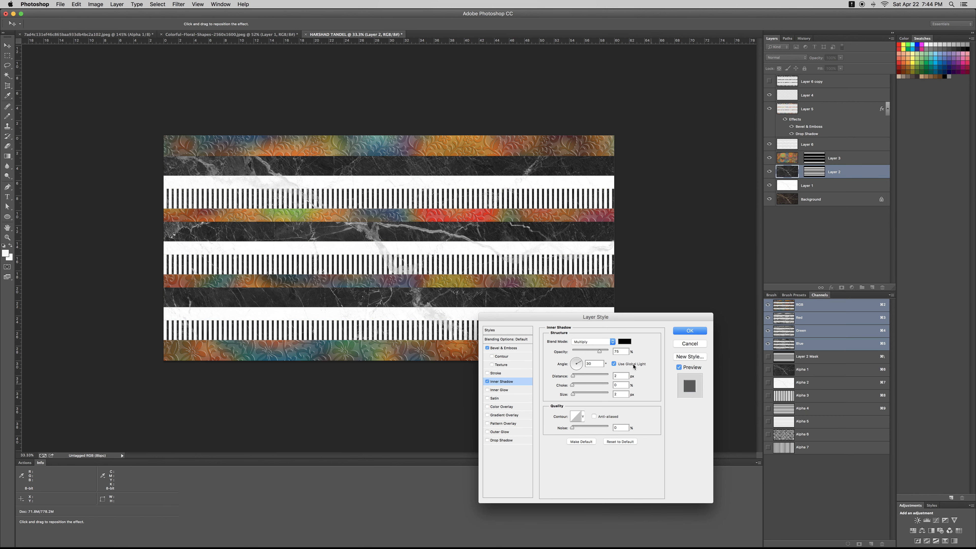
{"action": "left_click_drag", "start_coordinate": [573, 393], "coordinate": [602, 398]}
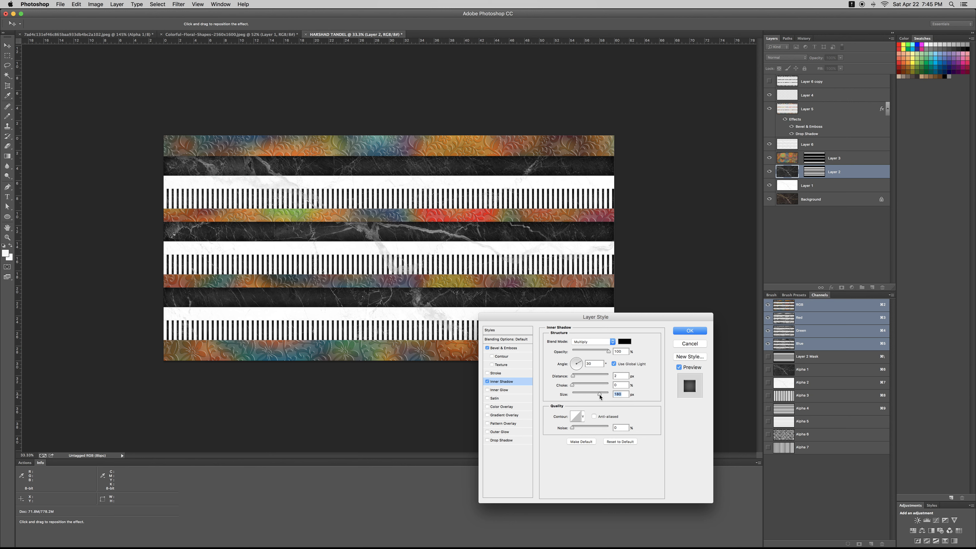
{"action": "left_click", "coordinate": [699, 334]}
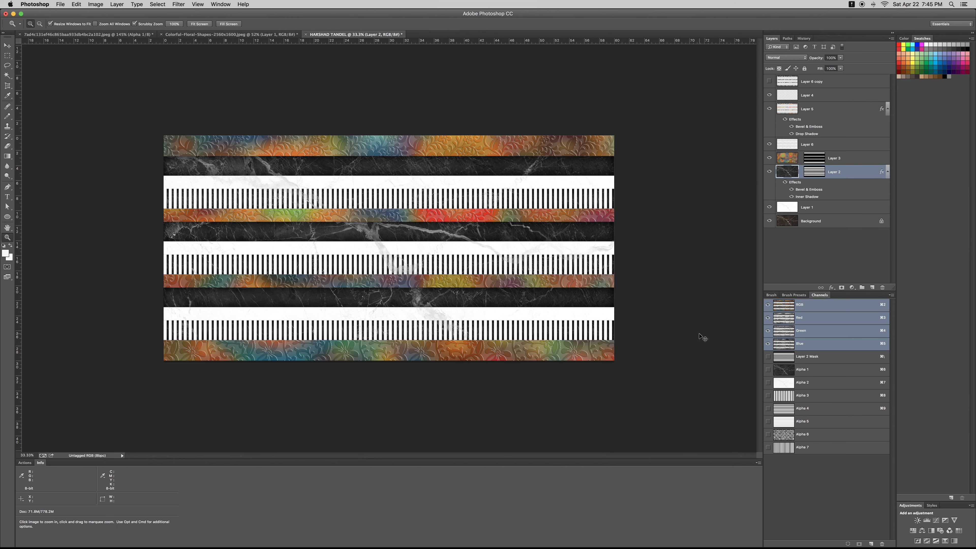
{"action": "key", "text": "super+t"}
Stretch marble Layer 2 slightly wider with Free Transform
{"action": "left_click_drag", "start_coordinate": [614, 248], "coordinate": [626, 247]}
{"action": "key", "text": "Return"}
{"action": "key", "text": "z"}
Fill the marble bands' shape white on new Layer 7 and copy Layer 2's effects
{"action": "left_click", "coordinate": [820, 172], "text": "super"}
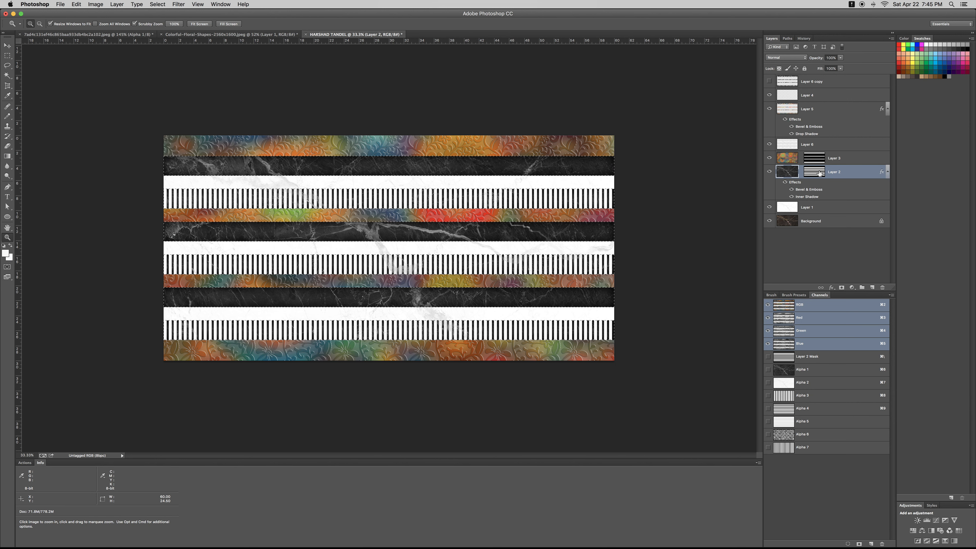
{"action": "left_click", "coordinate": [872, 287]}
{"action": "key", "text": "alt+BackSpace"}
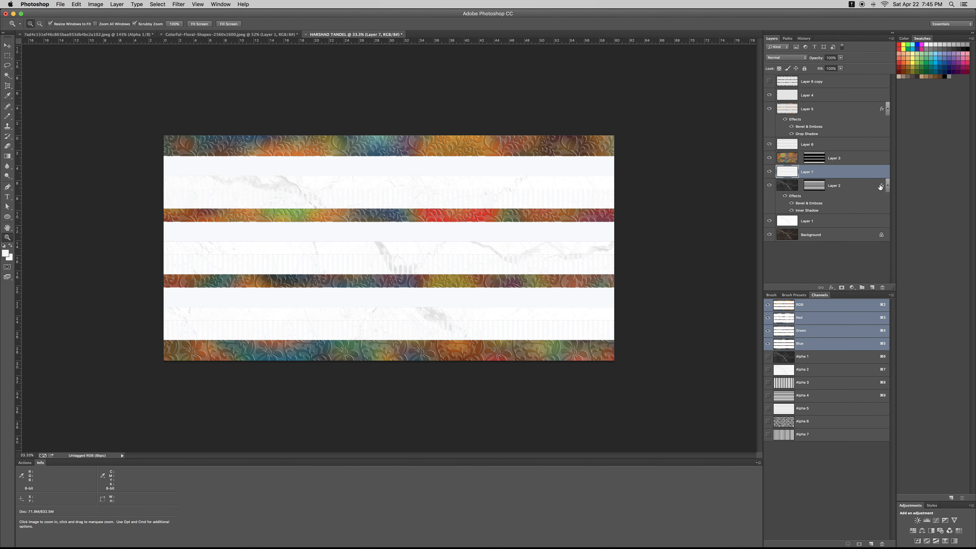
{"action": "left_click_drag", "start_coordinate": [883, 188], "coordinate": [884, 180]}
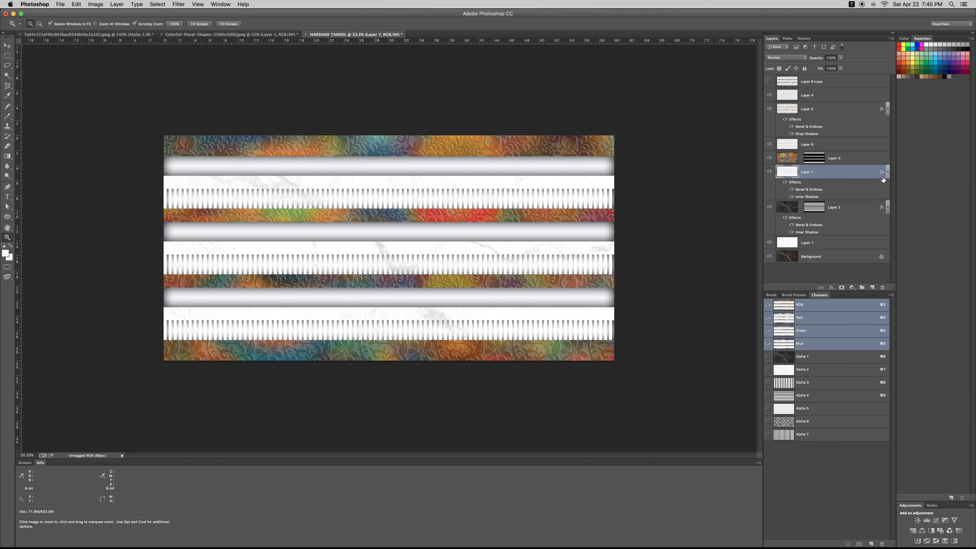
{"action": "left_click", "coordinate": [864, 211]}
{"action": "left_click_drag", "start_coordinate": [881, 207], "coordinate": [882, 289]}
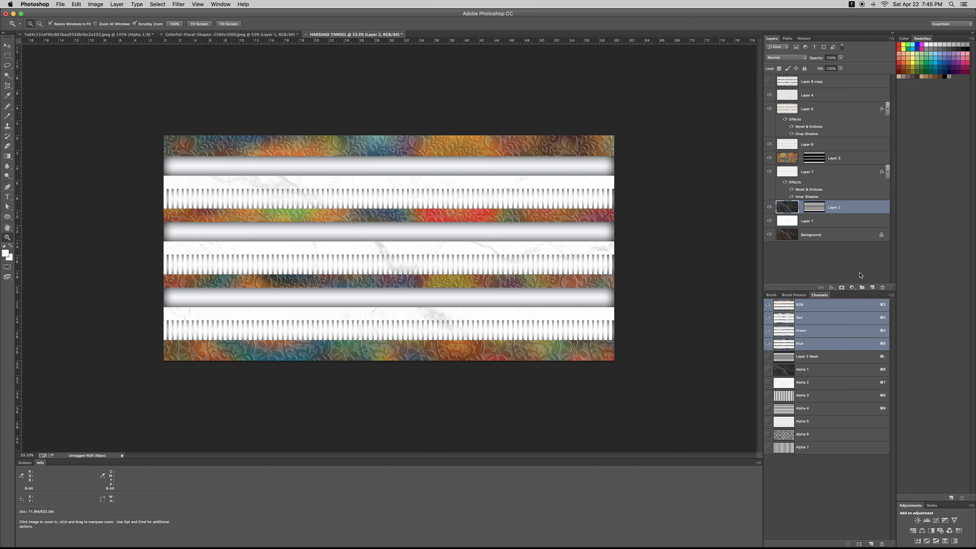
Set Layer 7 to Multiply and stretch it wider to the right
{"action": "left_click", "coordinate": [841, 176]}
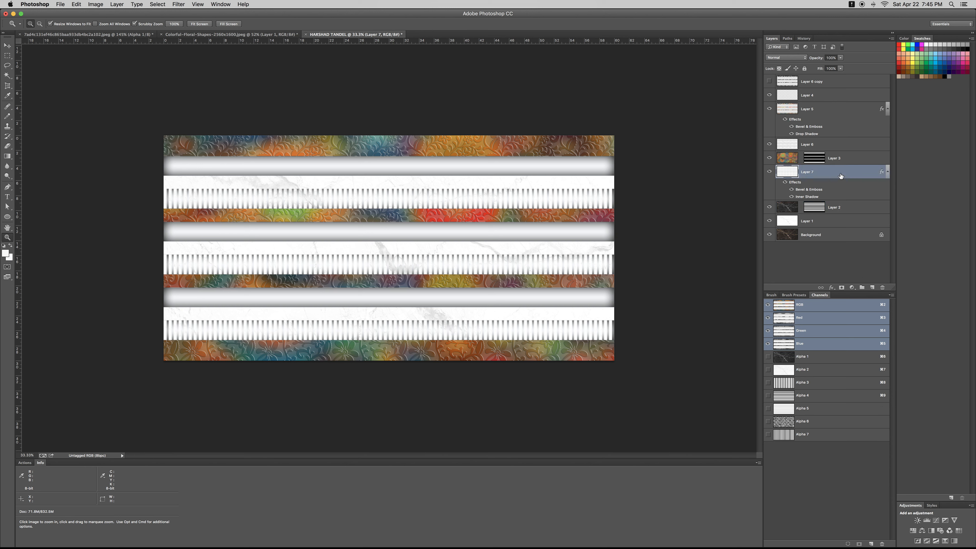
{"action": "left_click", "coordinate": [786, 57]}
{"action": "left_click", "coordinate": [784, 78]}
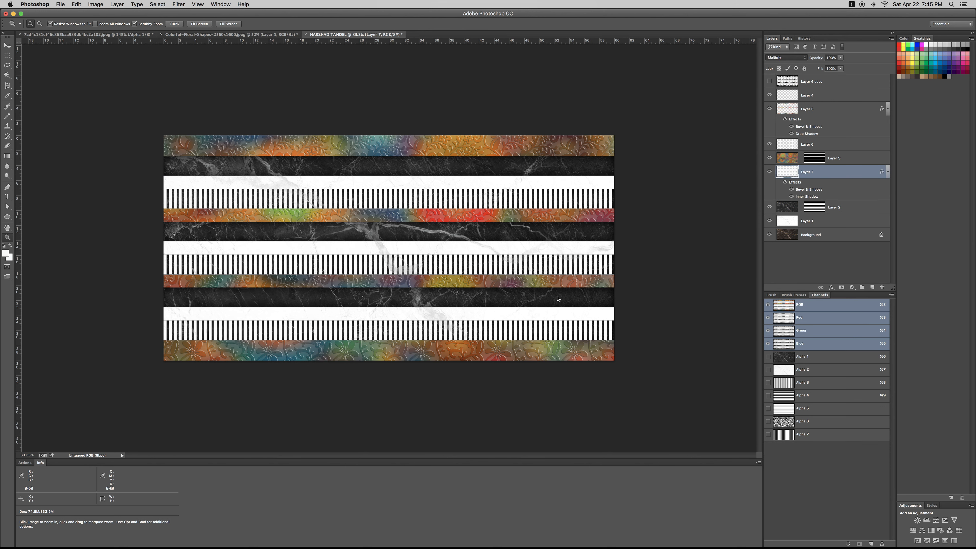
{"action": "key", "text": "super+t"}
{"action": "left_click_drag", "start_coordinate": [637, 245], "coordinate": [644, 246]}
{"action": "key", "text": "Return"}
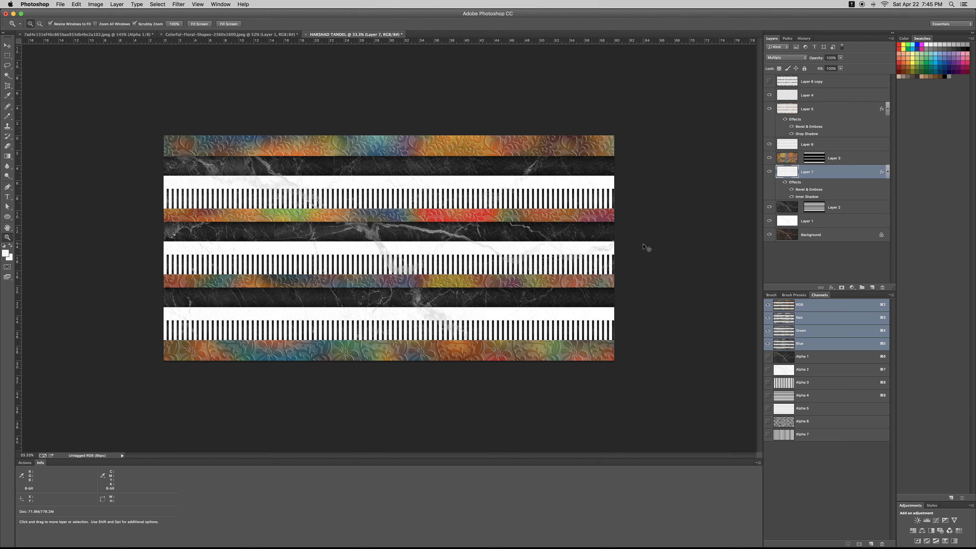
{"action": "right_click", "coordinate": [447, 212]}
Fill the colour strips' shape white on new top Layer 8, blended in Multiply
{"action": "left_click", "coordinate": [853, 178]}
{"action": "left_click", "coordinate": [805, 162]}
{"action": "left_click", "coordinate": [805, 162], "text": "super"}
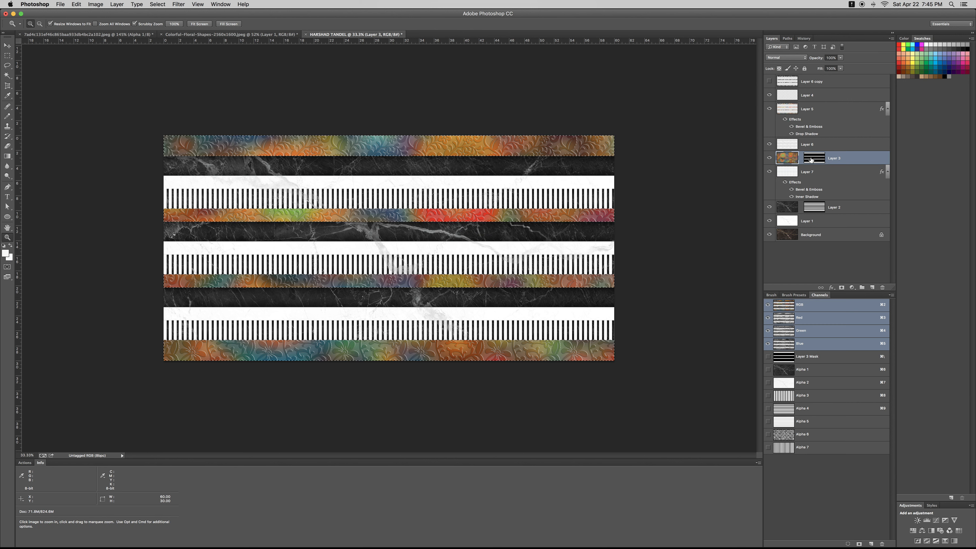
{"action": "left_click", "coordinate": [871, 288]}
{"action": "key", "text": "alt+BackSpace"}
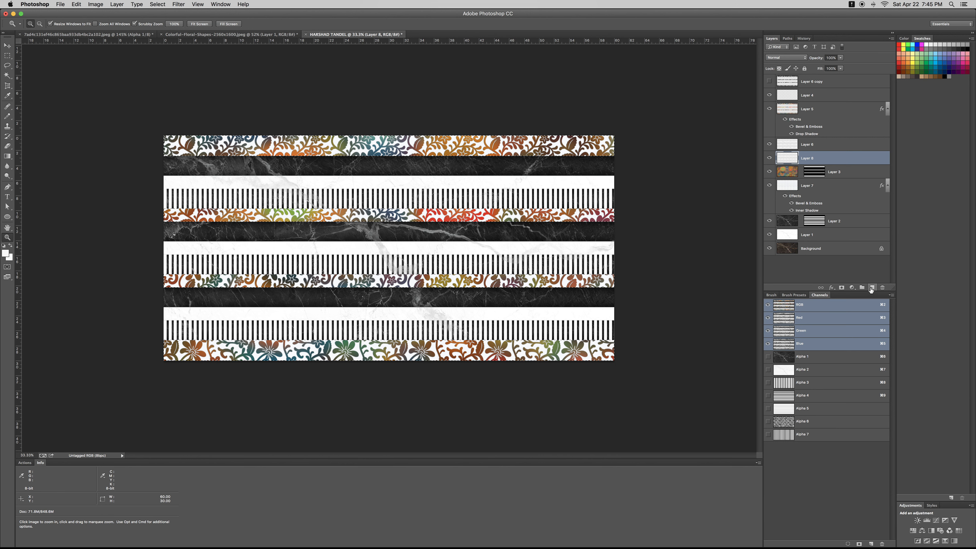
{"action": "key", "text": "super+shift+bracketright"}
{"action": "key", "text": "super+d"}
{"action": "left_click", "coordinate": [790, 58]}
{"action": "left_click", "coordinate": [790, 77]}
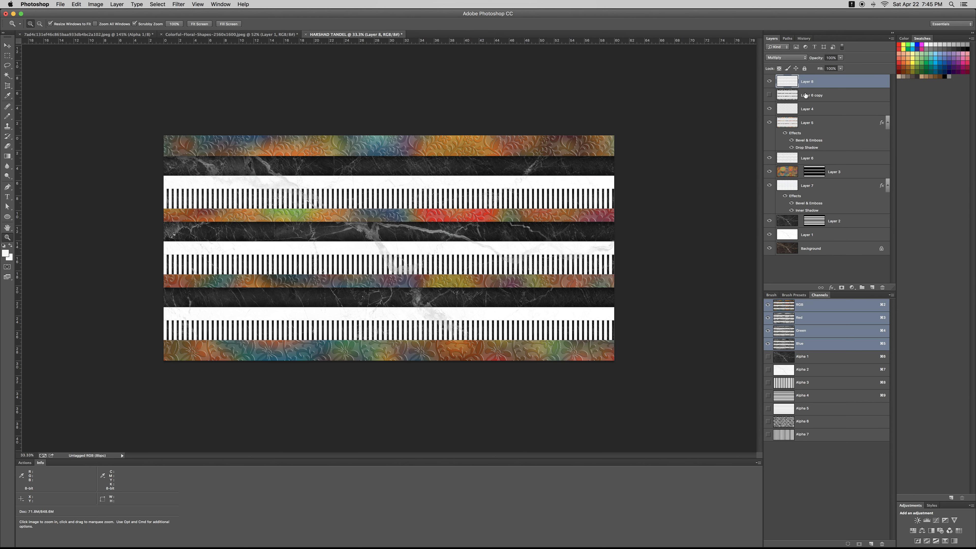
Give Layer 8 a black drop shadow with 100 px distance and a larger size
{"action": "double_click", "coordinate": [792, 84]}
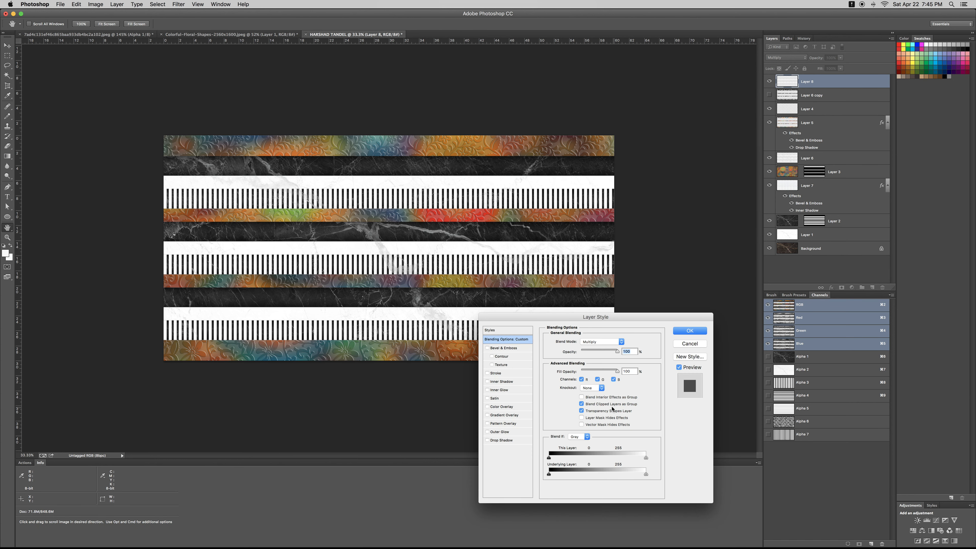
{"action": "left_click", "coordinate": [514, 440]}
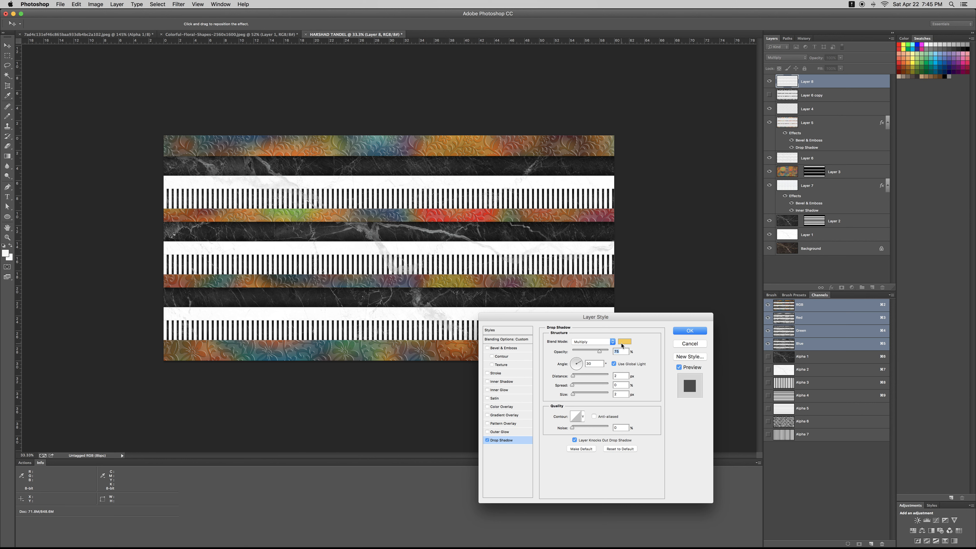
{"action": "left_click", "coordinate": [623, 341]}
{"action": "left_click", "coordinate": [833, 383]}
{"action": "key", "text": "Return"}
{"action": "left_click_drag", "start_coordinate": [591, 377], "coordinate": [601, 378]}
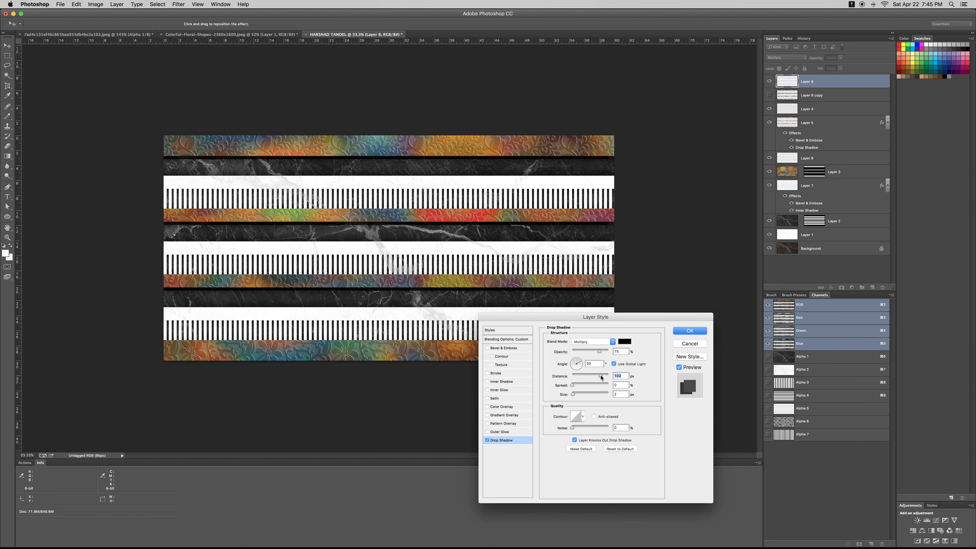
{"action": "left_click_drag", "start_coordinate": [577, 429], "coordinate": [588, 426]}
{"action": "left_click_drag", "start_coordinate": [596, 426], "coordinate": [581, 396]}
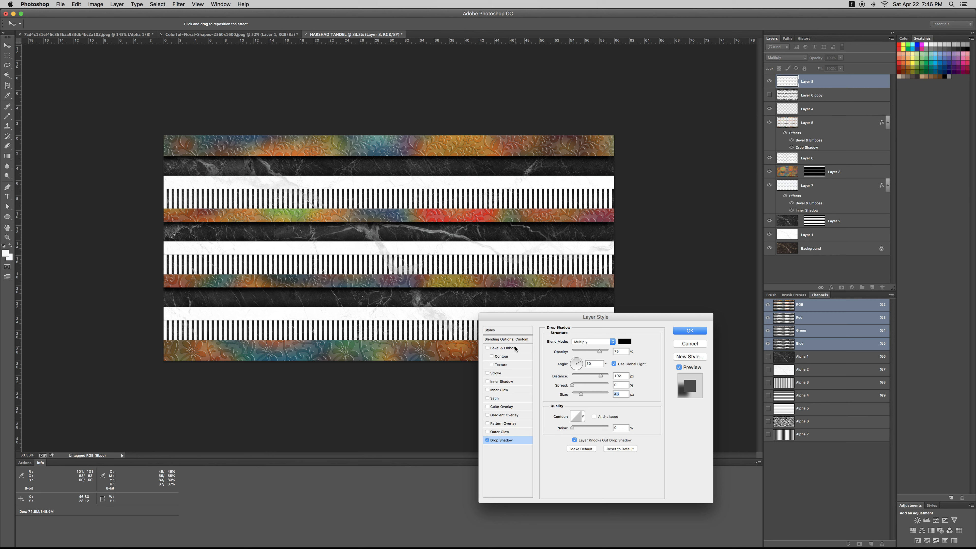
Add Bevel & Emboss with 100% highlight opacity and a larger bevel size
{"action": "left_click", "coordinate": [503, 348]}
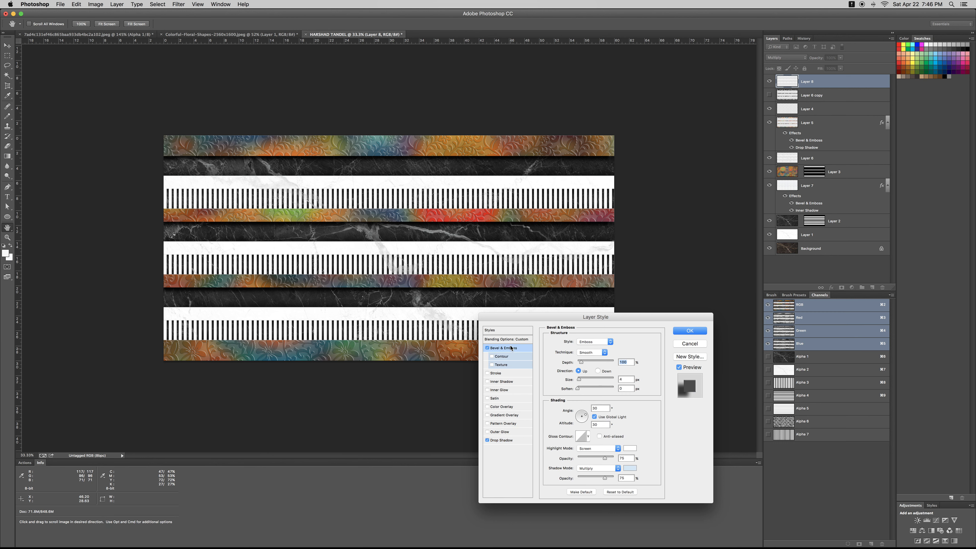
{"action": "left_click_drag", "start_coordinate": [610, 460], "coordinate": [615, 459]}
{"action": "left_click_drag", "start_coordinate": [579, 379], "coordinate": [592, 380]}
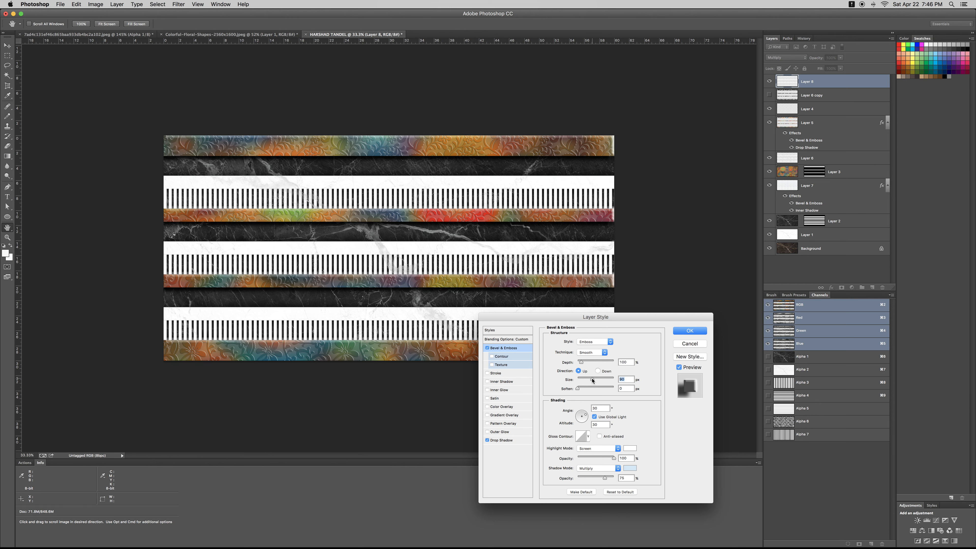
{"action": "left_click", "coordinate": [696, 334]}
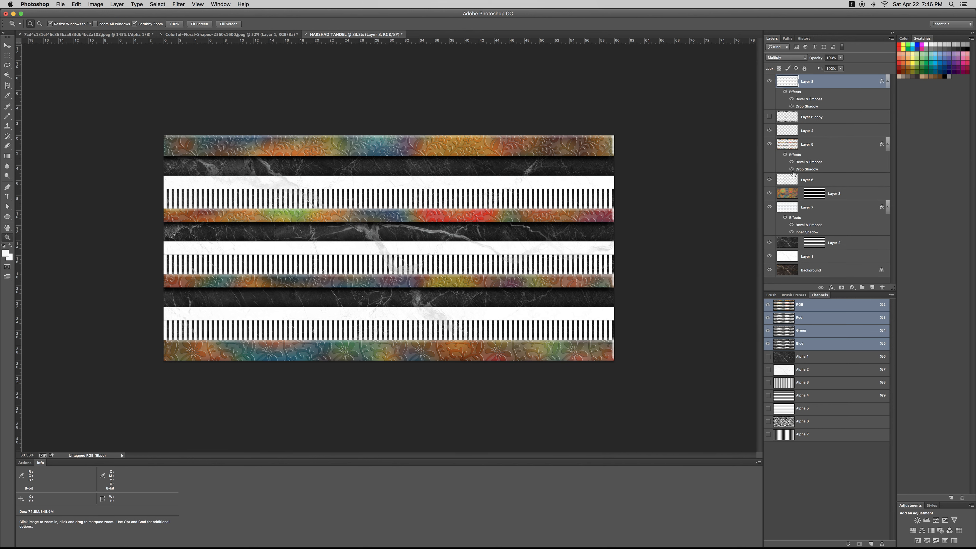
Widen Layer 8 to about 106.07% with Free Transform, then zoom out and back in to review the banner
{"action": "key", "text": "super+t"}
{"action": "left_click_drag", "start_coordinate": [614, 248], "coordinate": [628, 248]}
{"action": "key", "text": "Return"}
{"action": "key", "text": "z"}
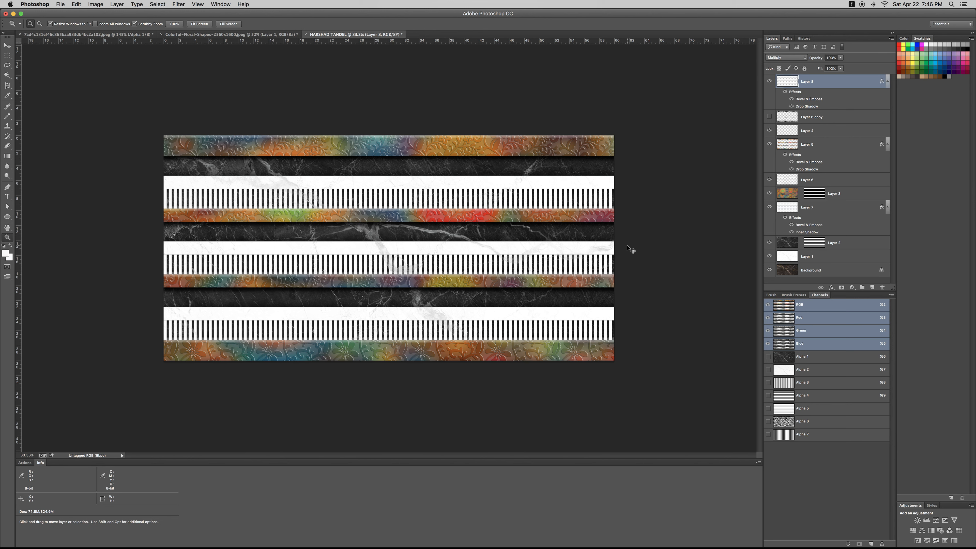
{"action": "key", "text": "super+minus"}
{"action": "key", "text": "super+minus"}
{"action": "key", "text": "super+minus"}
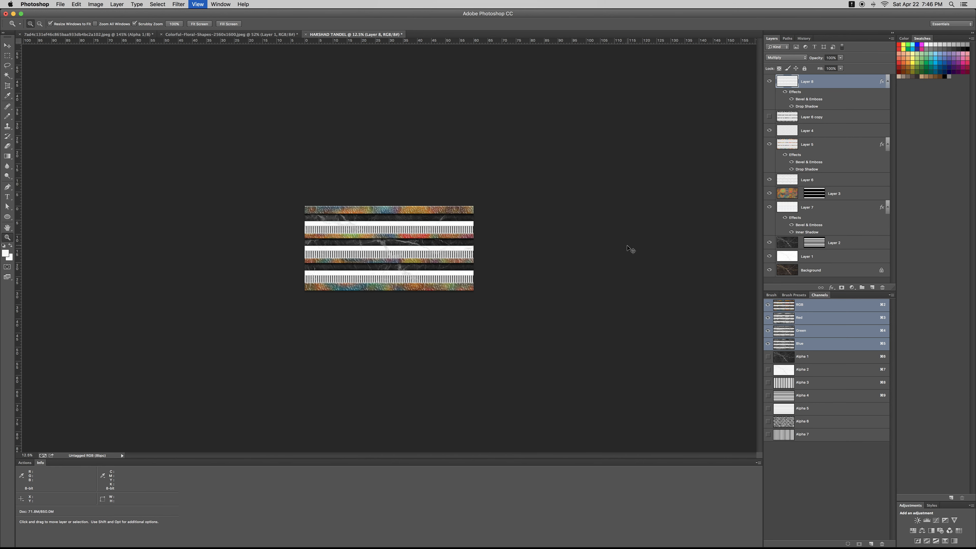
{"action": "key", "text": "super+equal"}
{"action": "key", "text": "super+equal"}
{"action": "key", "text": "super+equal"}
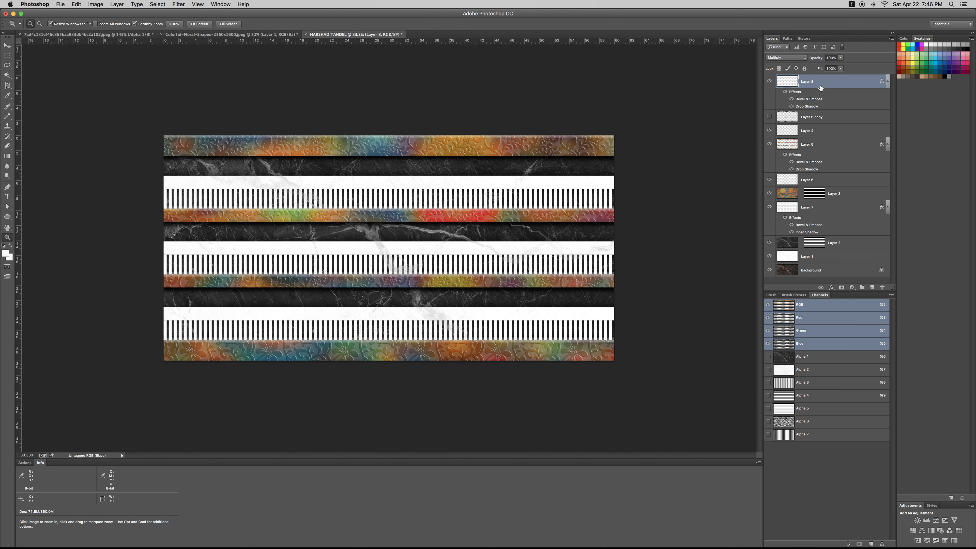
{"action": "key", "text": "ctrl+shift+Tab"}
{"action": "key", "text": "ctrl+Tab"}
{"action": "key", "text": "super+equal"}
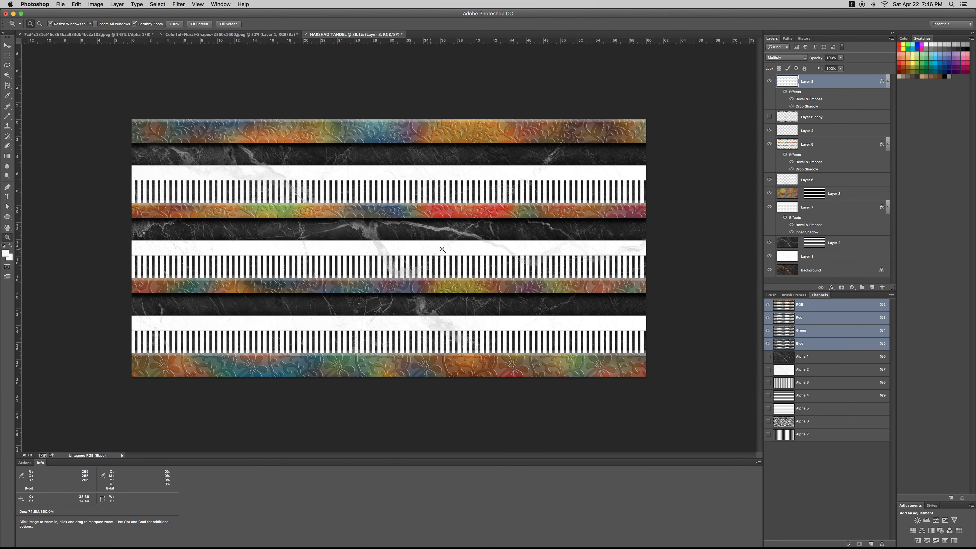
Add a new layer and set the text to 72 pt with a very dark brown colour
{"action": "left_click", "coordinate": [872, 288]}
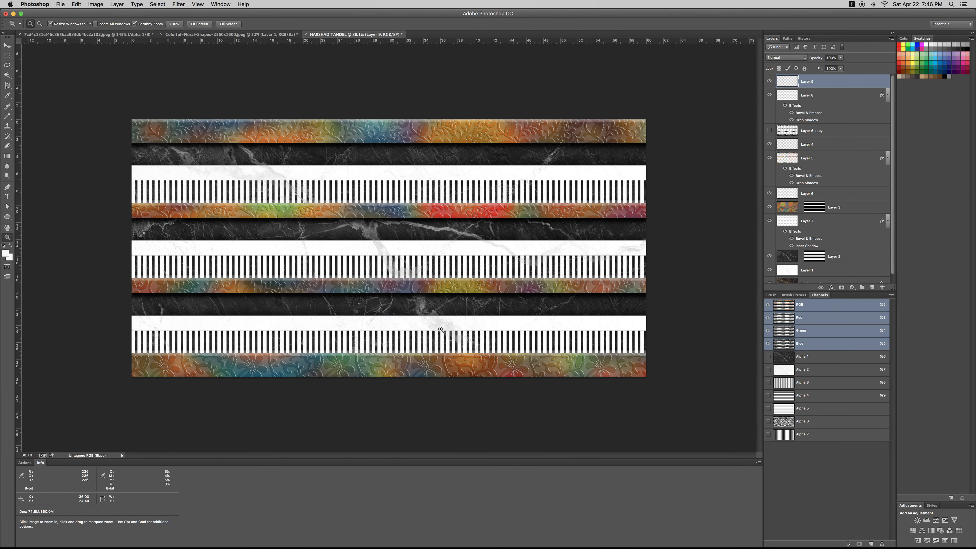
{"action": "key", "text": "t"}
{"action": "left_click", "coordinate": [313, 241]}
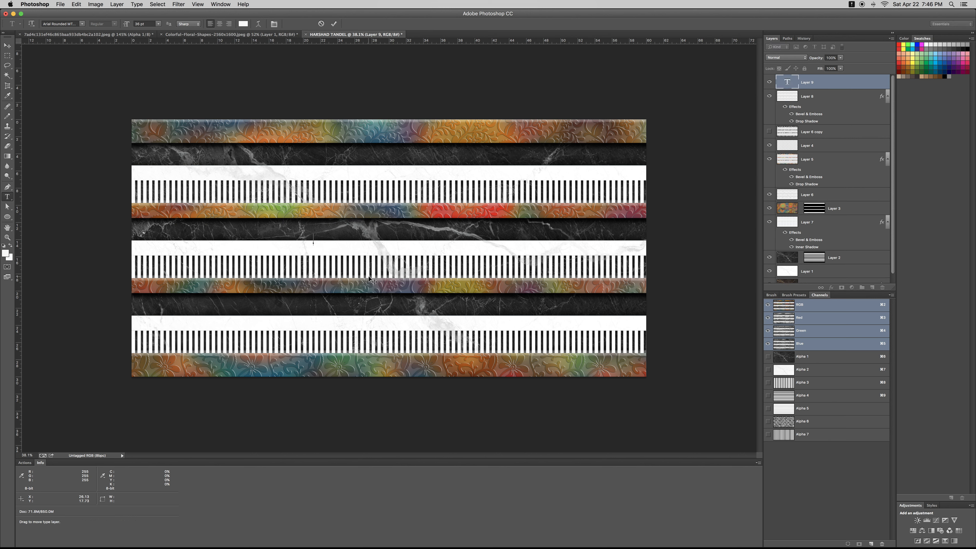
{"action": "left_click", "coordinate": [158, 24]}
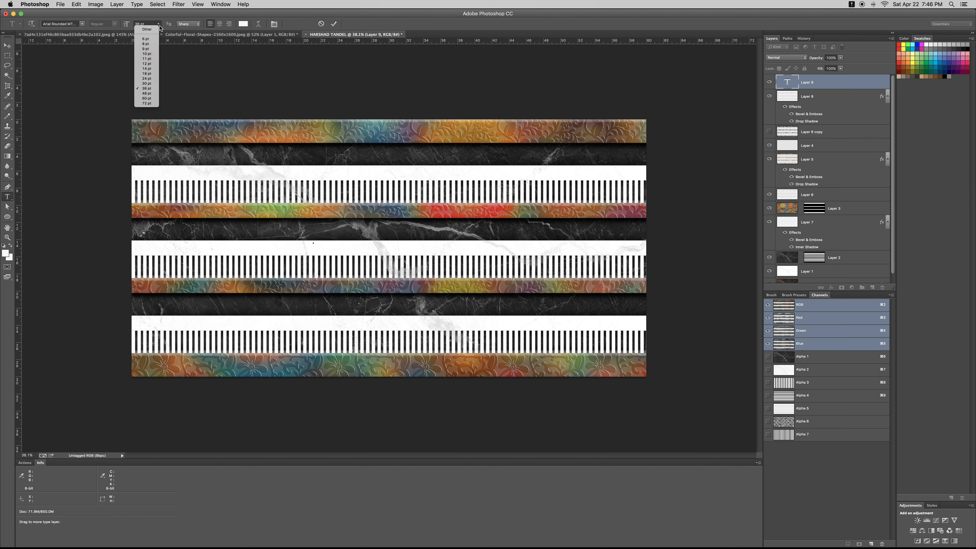
{"action": "left_click", "coordinate": [148, 103]}
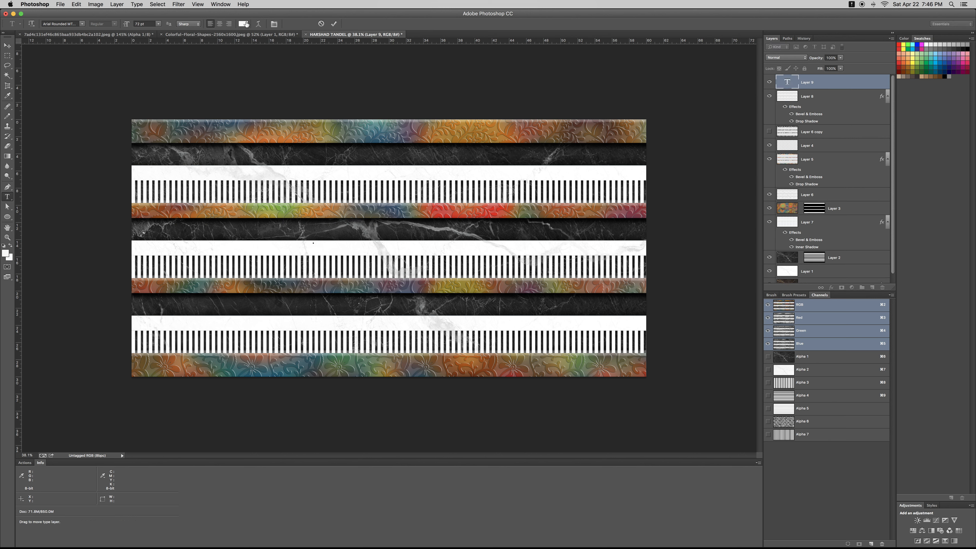
{"action": "left_click", "coordinate": [243, 23]}
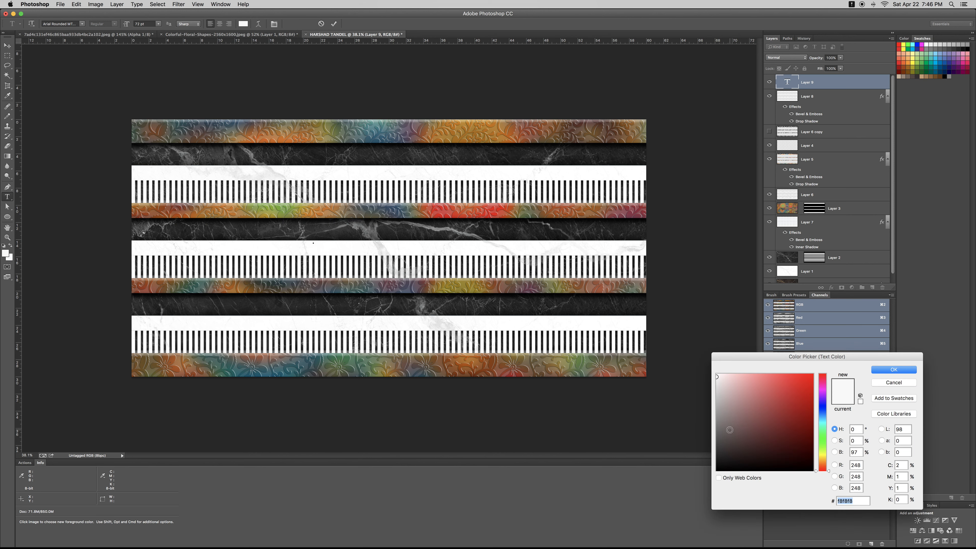
{"action": "left_click_drag", "start_coordinate": [707, 461], "coordinate": [740, 450]}
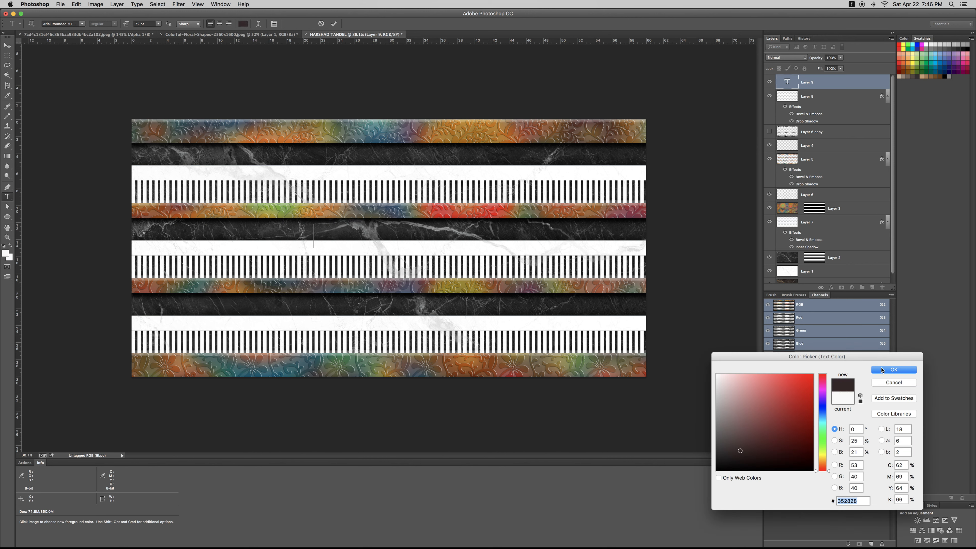
{"action": "left_click", "coordinate": [881, 370]}
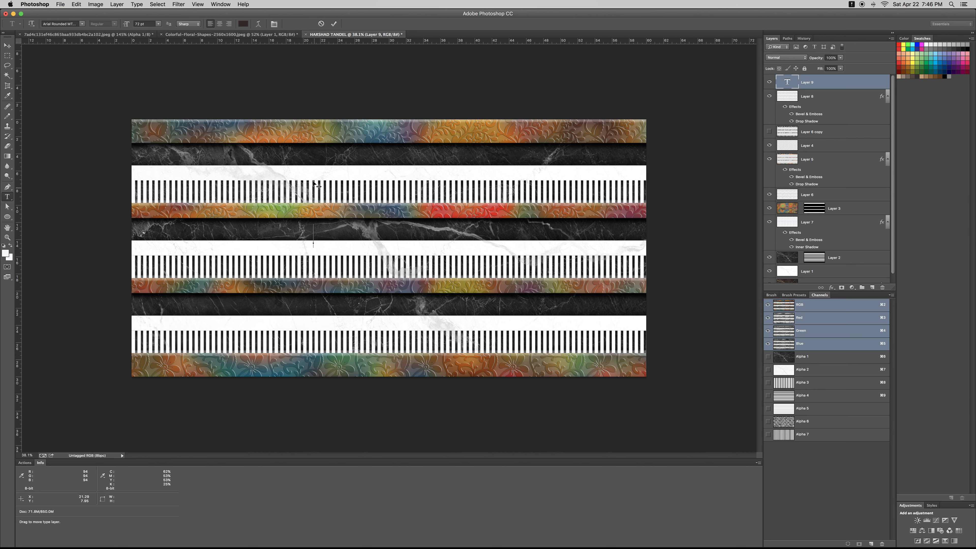
{"action": "key", "text": "Escape"}
{"action": "left_click", "coordinate": [306, 159]}
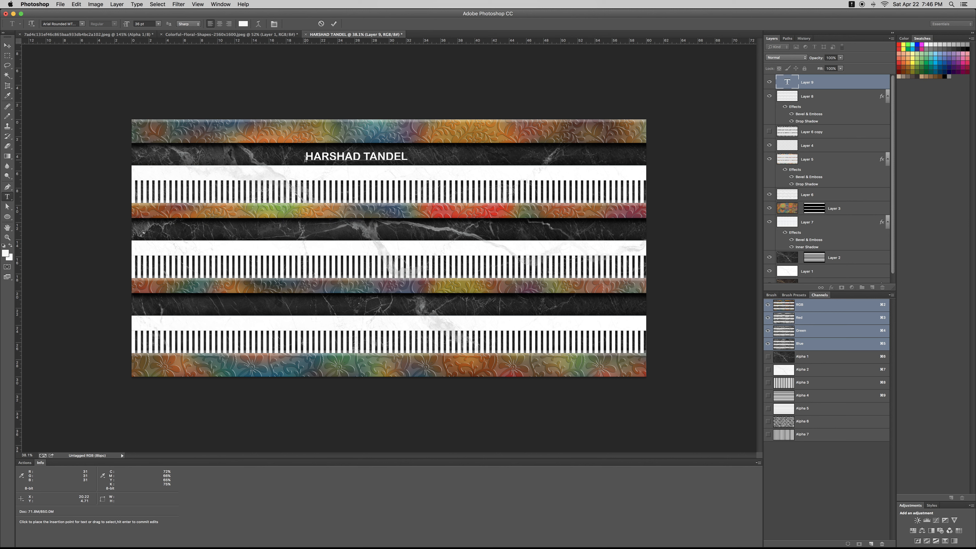
{"action": "key", "text": "super+Return"}
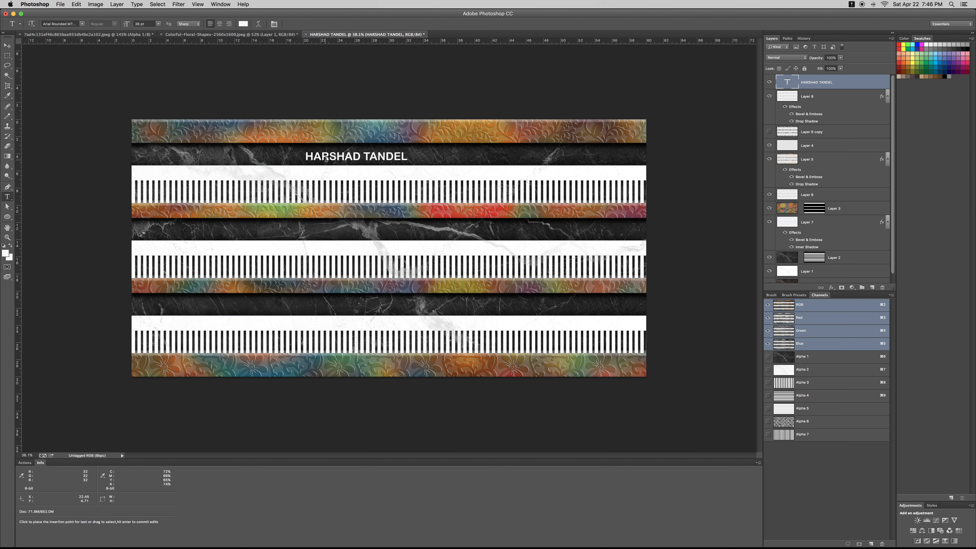
{"action": "left_click_drag", "start_coordinate": [358, 191], "coordinate": [358, 267]}
Replace the copied title's text with THANK YOU and commit it
{"action": "left_click", "coordinate": [359, 230]}
{"action": "key", "text": "super+a"}
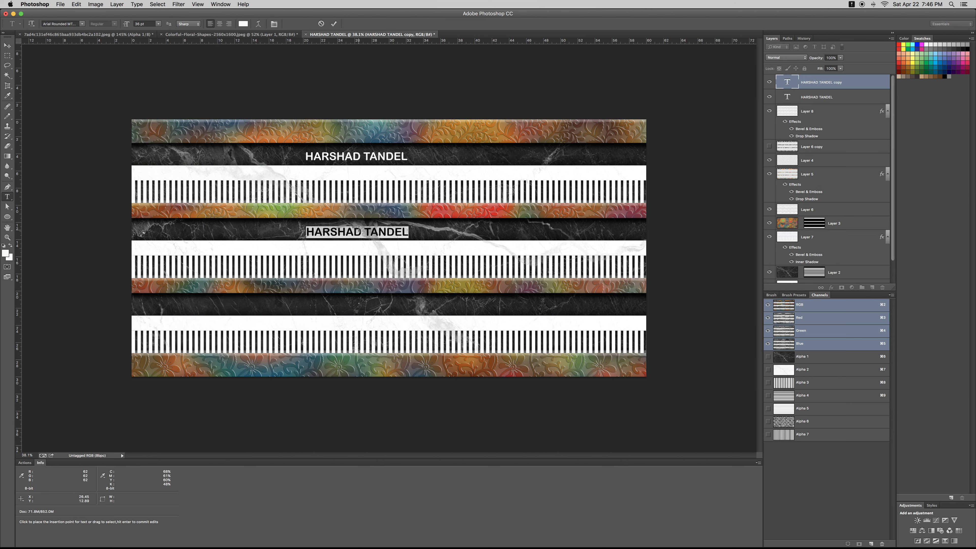
{"action": "key", "text": "BackSpace"}
{"action": "type", "text": "THANK"}
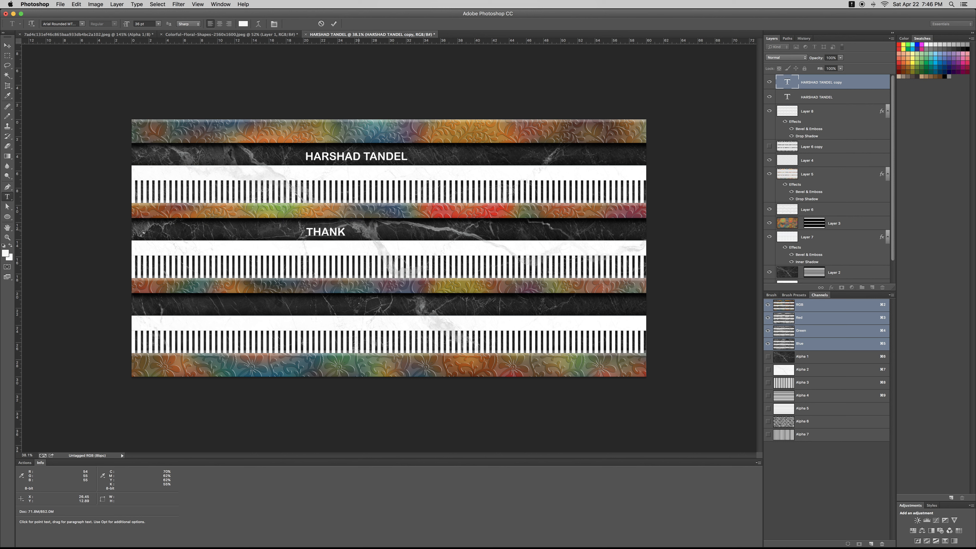
{"action": "type", "text": " YOU"}
{"action": "key", "text": "super+Return"}
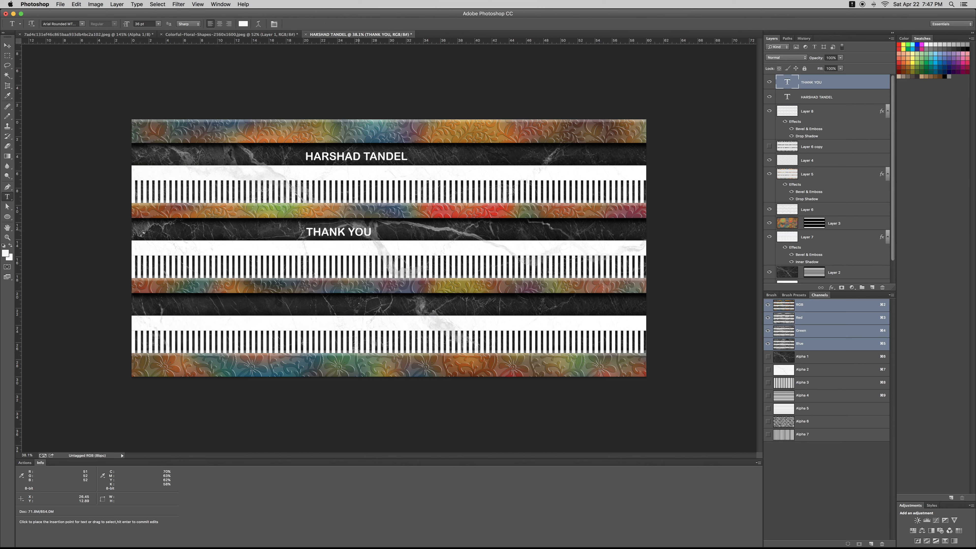